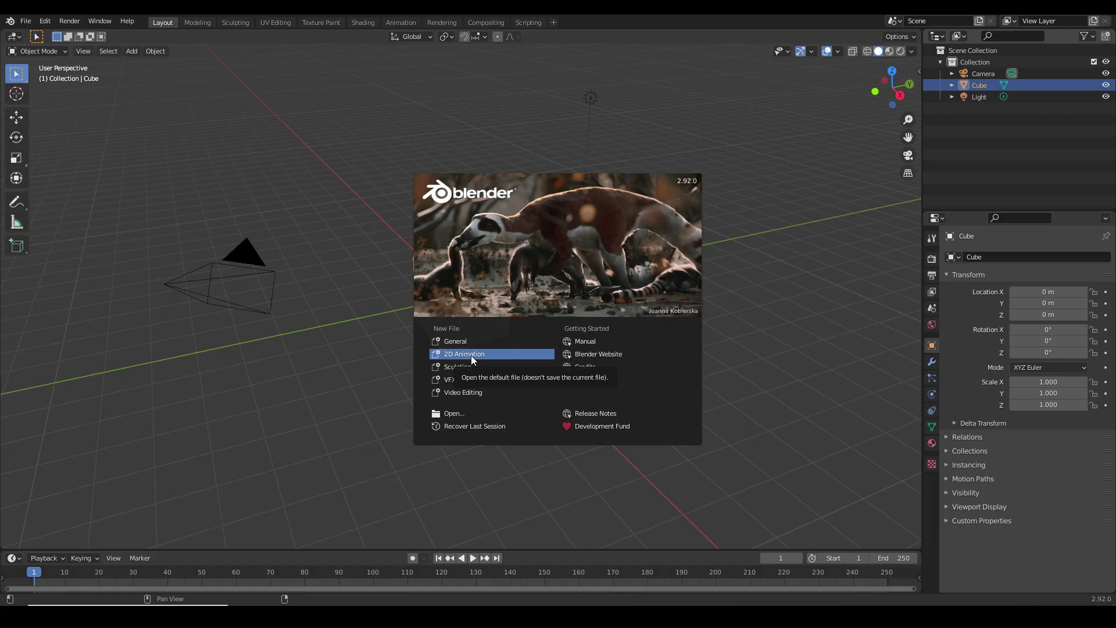
Step: Start a new 2D Animation file and draw the lower part of the candle body on the Candle layer with the CandleFill material
{"action": "left_click", "coordinate": [471, 354]}
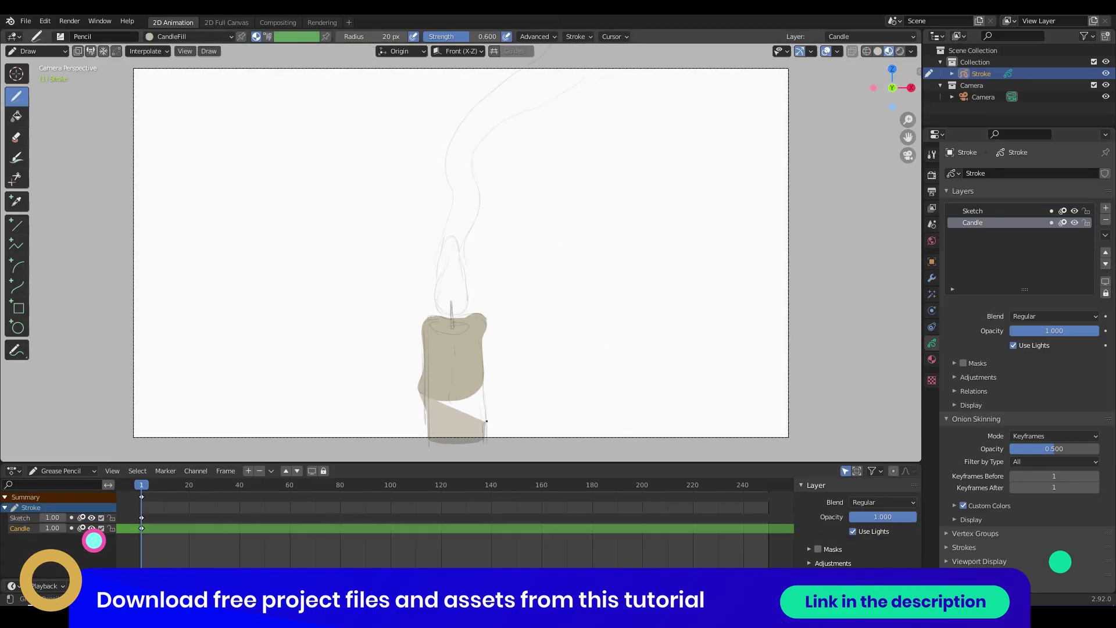
{"action": "left_click_drag", "start_coordinate": [487, 421], "coordinate": [486, 381]}
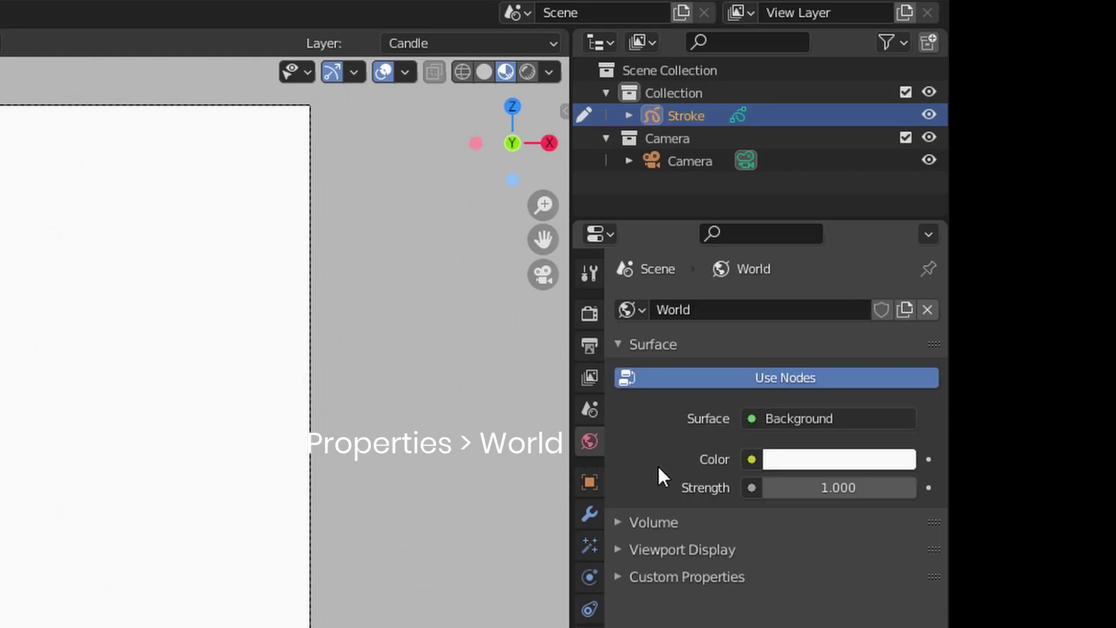
Step: Darken the world background colour to a near-black grey
{"action": "left_click", "coordinate": [1047, 249]}
{"action": "left_click_drag", "start_coordinate": [1089, 86], "coordinate": [1092, 159]}
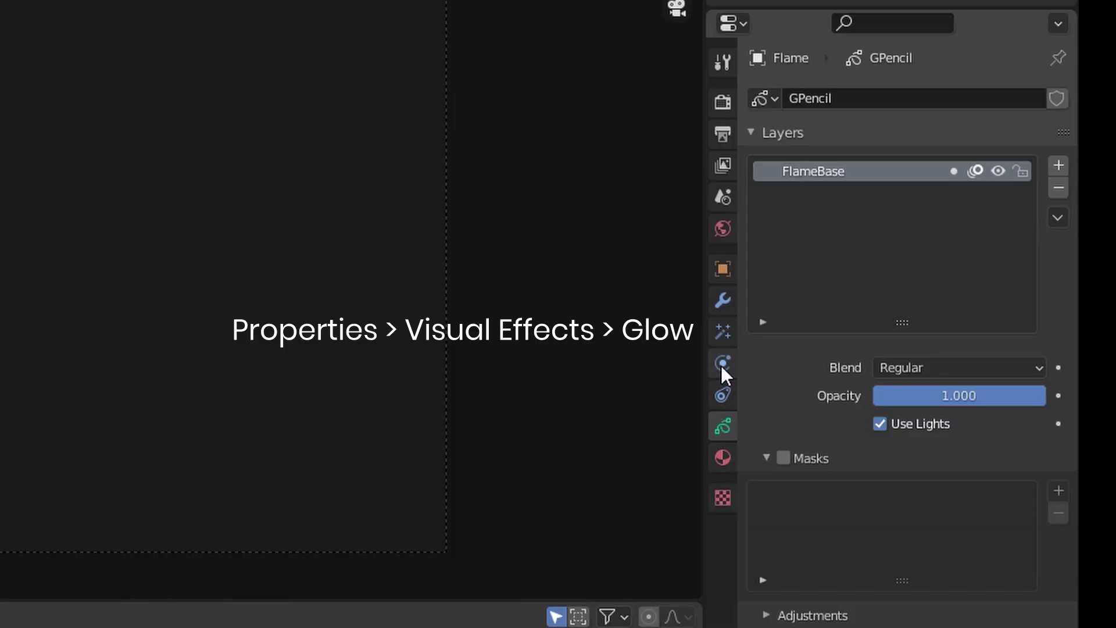
Step: Add a Glow visual effect to the Flame object and show the viewport in rendered shading
{"action": "left_click", "coordinate": [932, 323]}
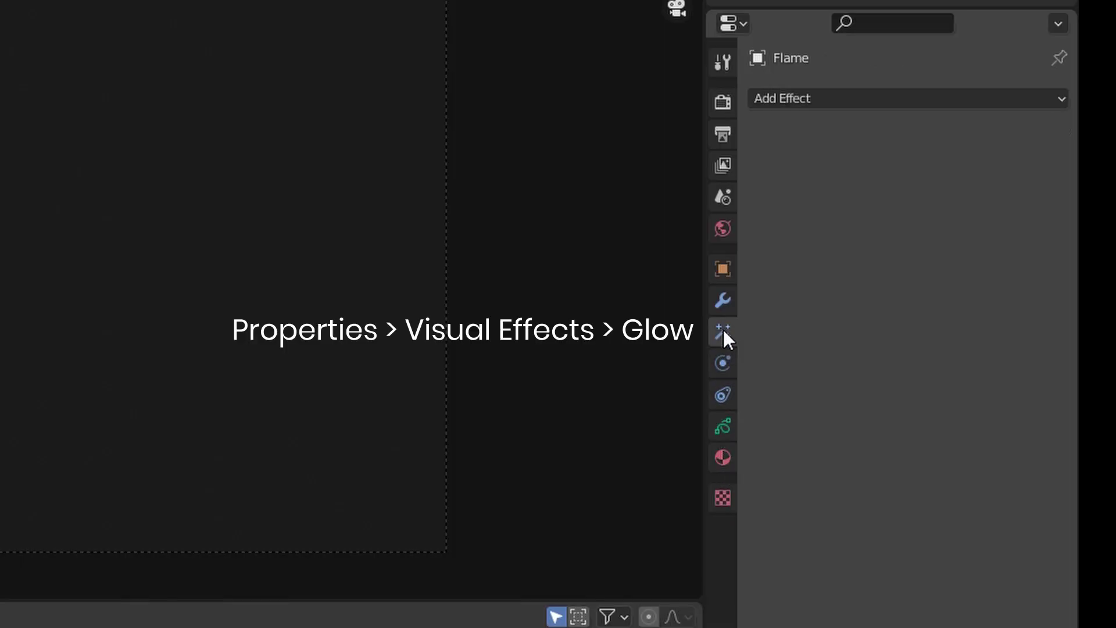
{"action": "left_click", "coordinate": [899, 105]}
{"action": "left_click", "coordinate": [849, 201]}
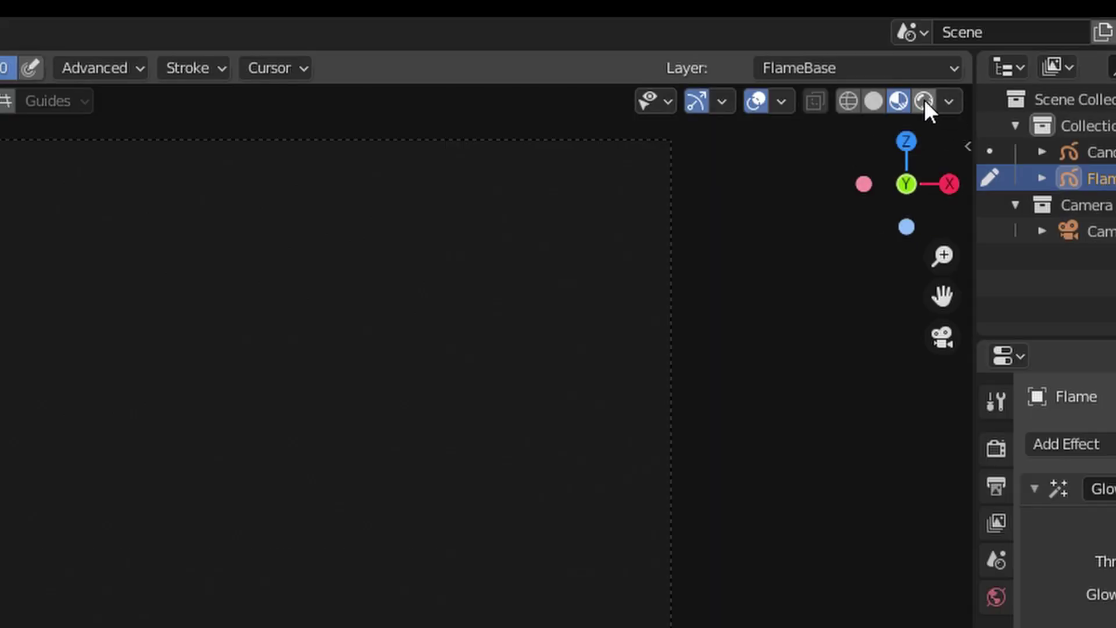
{"action": "left_click", "coordinate": [924, 100]}
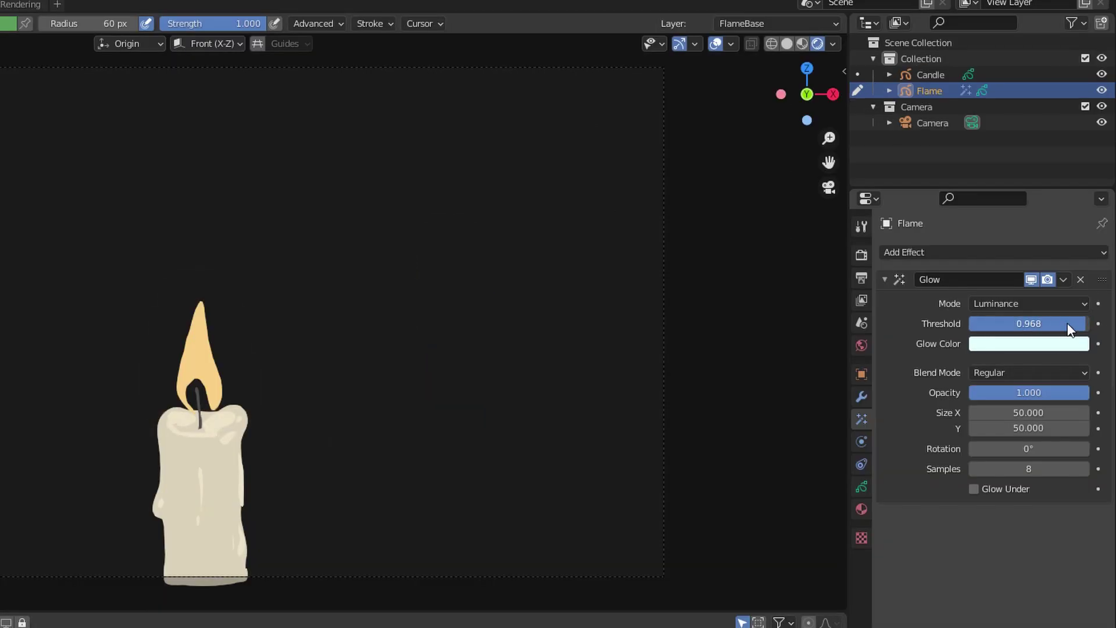
Step: Give the flame's glow a yellow colour, a threshold of 0 and an opacity of about 0.243
{"action": "left_click", "coordinate": [1041, 269]}
{"action": "left_click_drag", "start_coordinate": [1024, 191], "coordinate": [992, 192]}
{"action": "left_click_drag", "start_coordinate": [998, 393], "coordinate": [932, 392]}
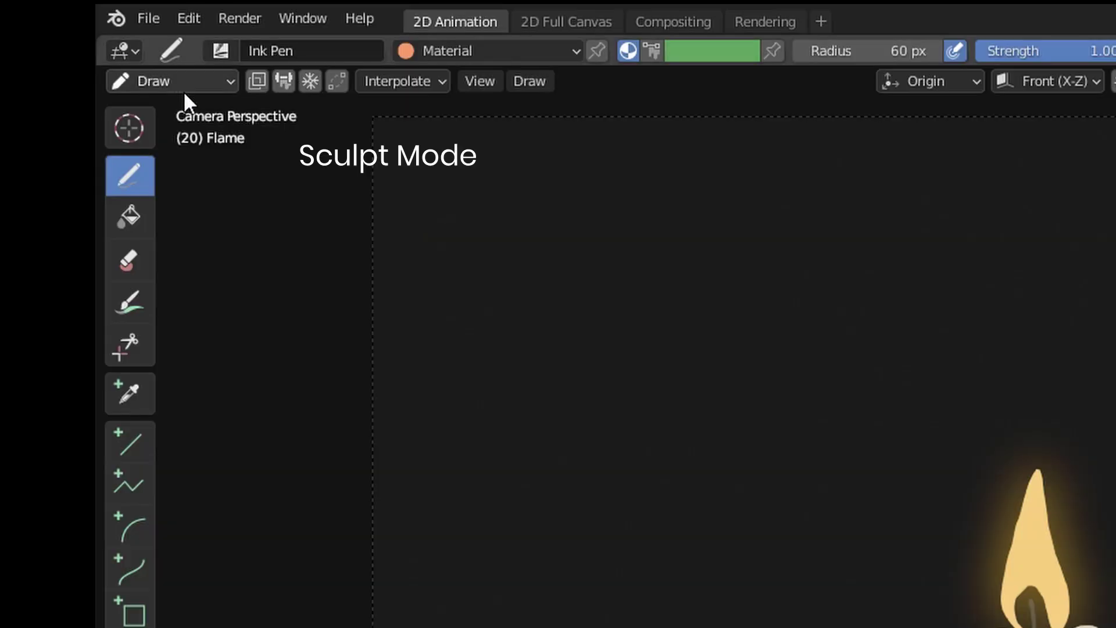
Step: In Sculpt Mode, push the flame into different bent poses at frames 20, 40 and 60 to create keyframes
{"action": "left_click", "coordinate": [40, 51]}
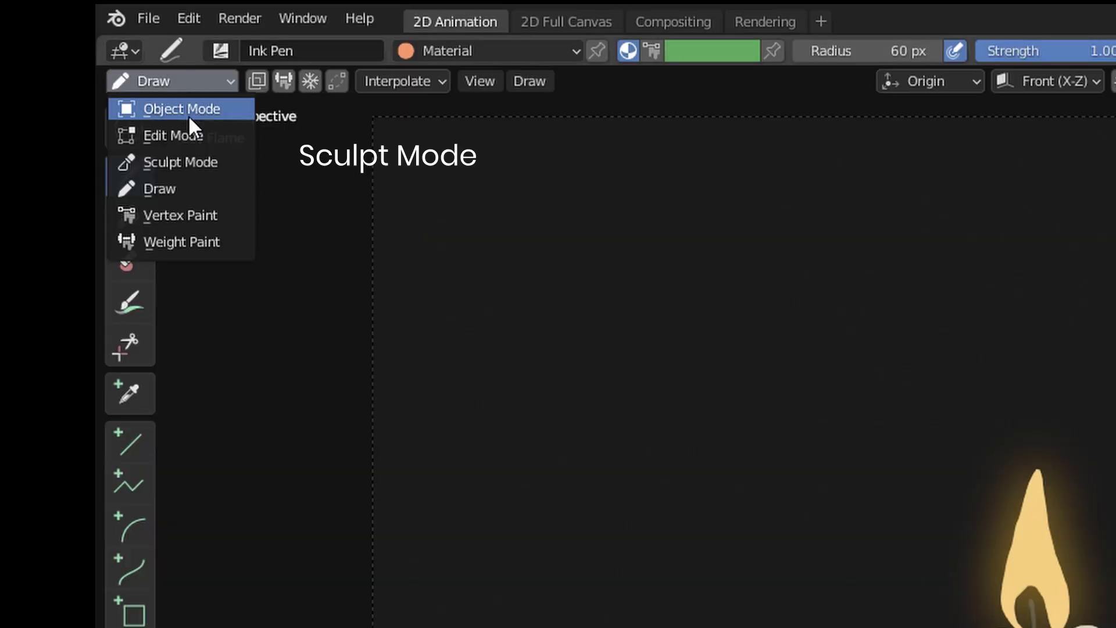
{"action": "left_click", "coordinate": [196, 162]}
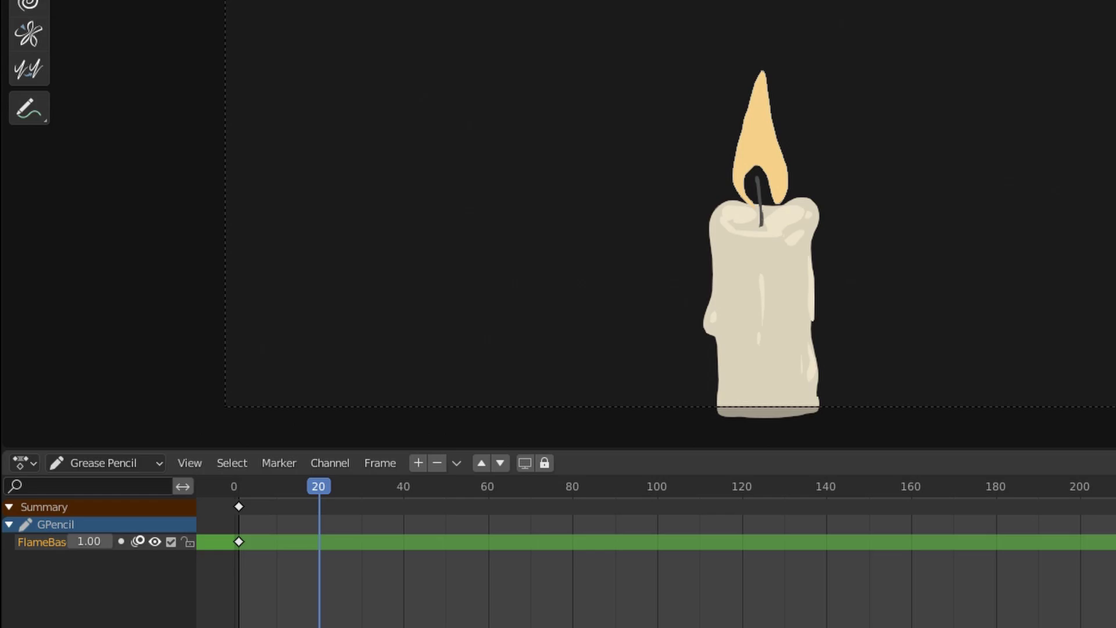
{"action": "left_click_drag", "start_coordinate": [809, 105], "coordinate": [765, 99]}
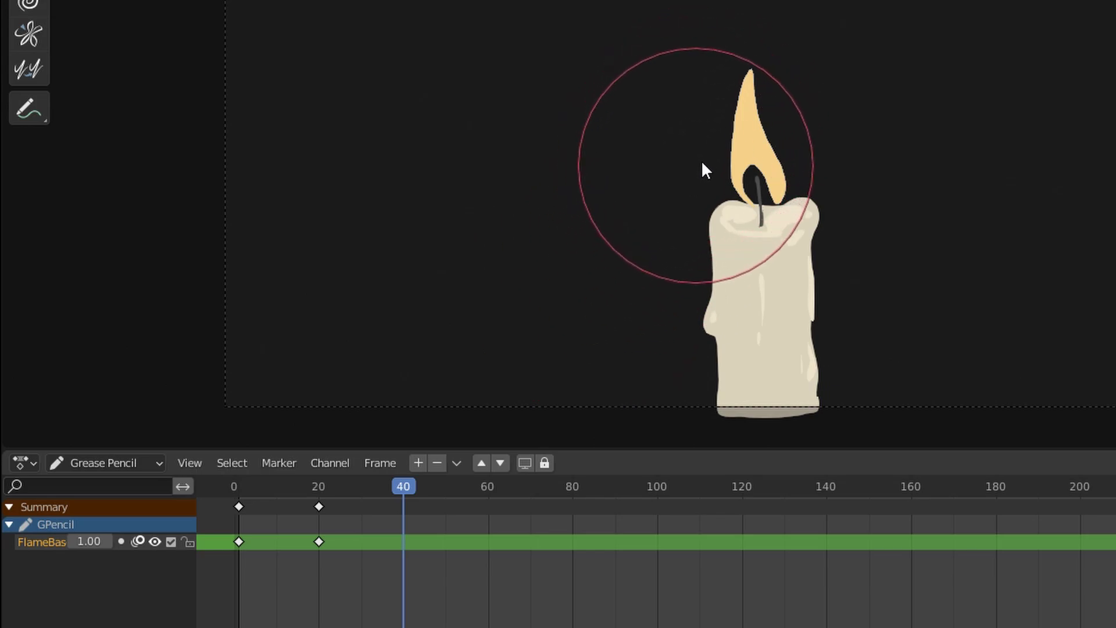
{"action": "mouse_move", "coordinate": [701, 159]}
{"action": "left_mouse_down"}
{"action": "mouse_move", "coordinate": [739, 146]}
{"action": "mouse_move", "coordinate": [816, 149]}
{"action": "left_mouse_up"}
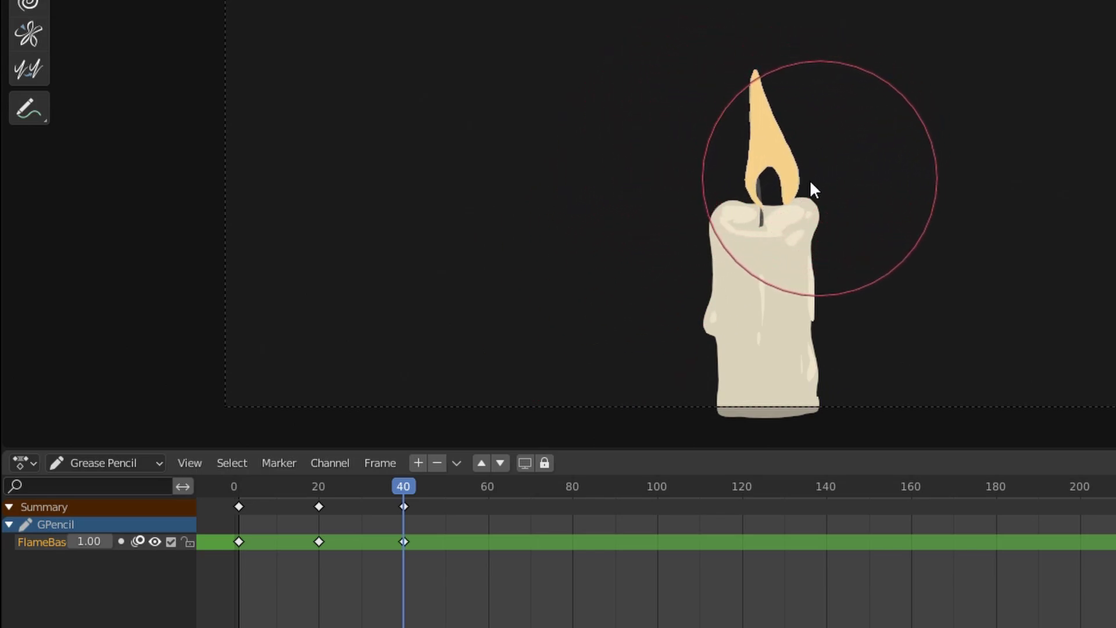
{"action": "mouse_move", "coordinate": [812, 188]}
{"action": "left_mouse_down"}
{"action": "mouse_move", "coordinate": [753, 136]}
{"action": "mouse_move", "coordinate": [819, 132]}
{"action": "mouse_move", "coordinate": [793, 194]}
{"action": "mouse_move", "coordinate": [767, 198]}
{"action": "mouse_move", "coordinate": [770, 142]}
{"action": "mouse_move", "coordinate": [740, 96]}
{"action": "mouse_move", "coordinate": [785, 109]}
{"action": "mouse_move", "coordinate": [800, 134]}
{"action": "mouse_move", "coordinate": [759, 157]}
{"action": "left_mouse_up"}
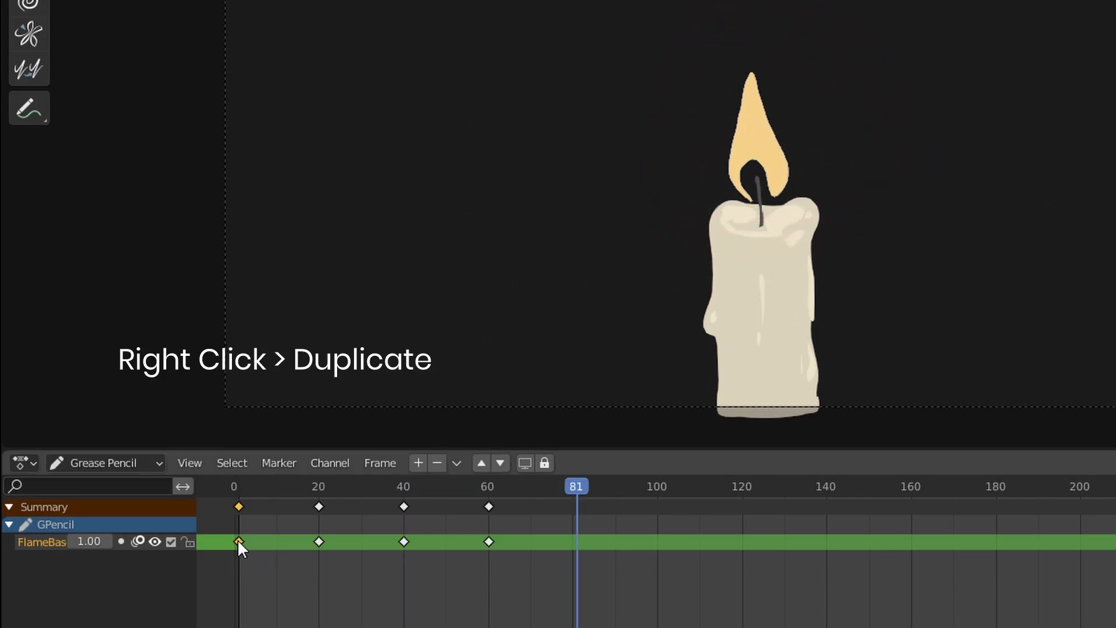
Step: Duplicate the flame's first keyframe and place the copy at frame 80
{"action": "right_click", "coordinate": [238, 539]}
{"action": "left_click", "coordinate": [256, 595]}
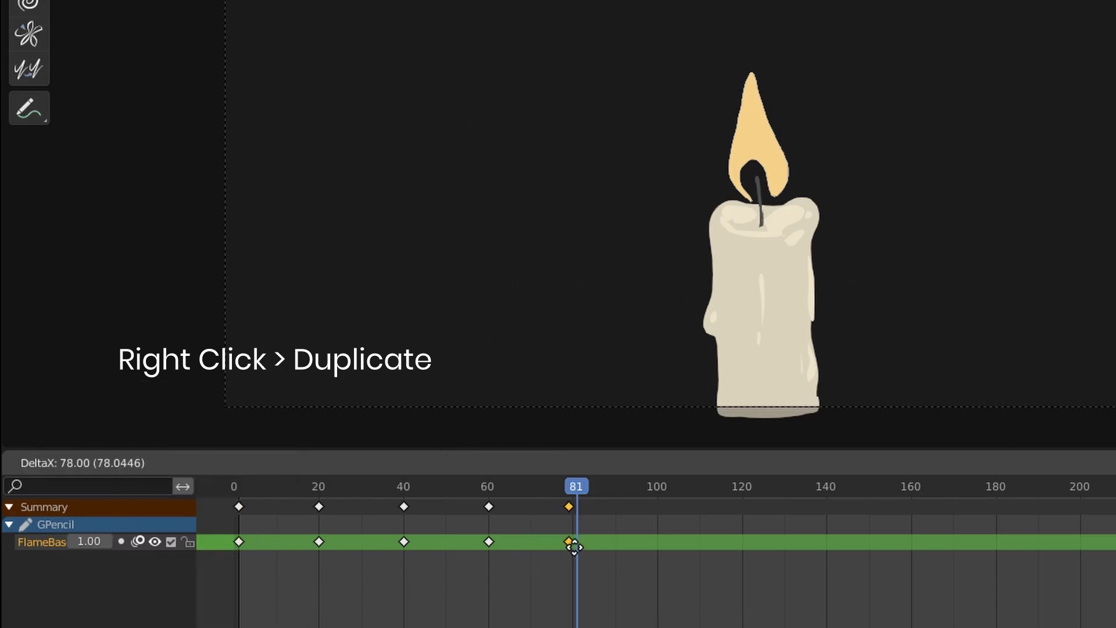
{"action": "left_click", "coordinate": [579, 548]}
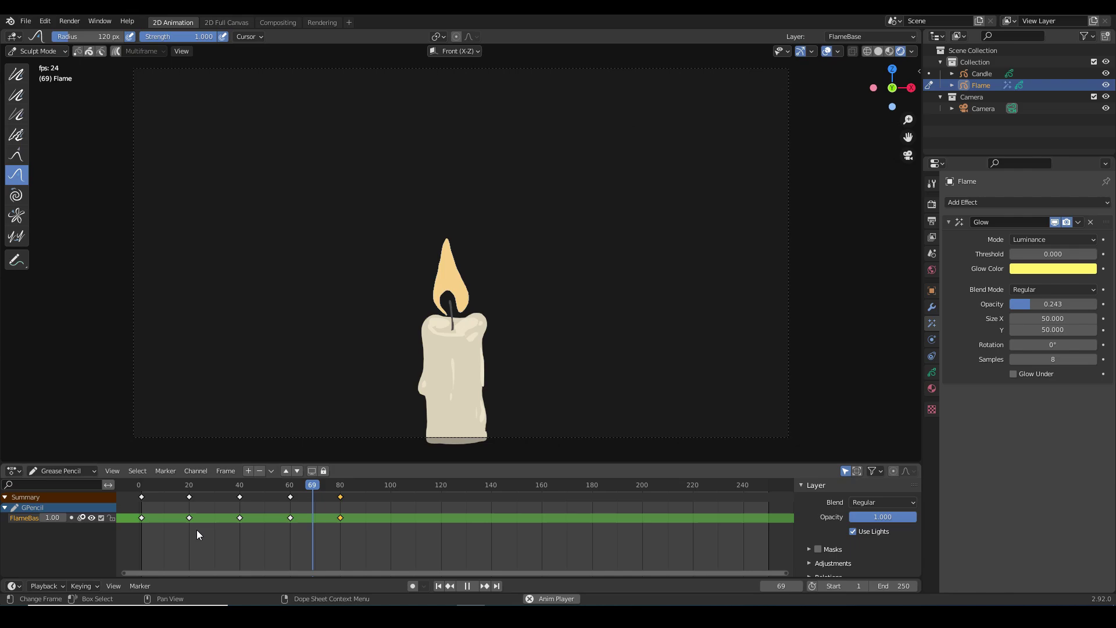
Step: Play back the flame animation to check the movement between its keyframes
{"action": "key", "text": "space"}
{"action": "left_click", "coordinate": [175, 480]}
{"action": "key", "text": "space"}
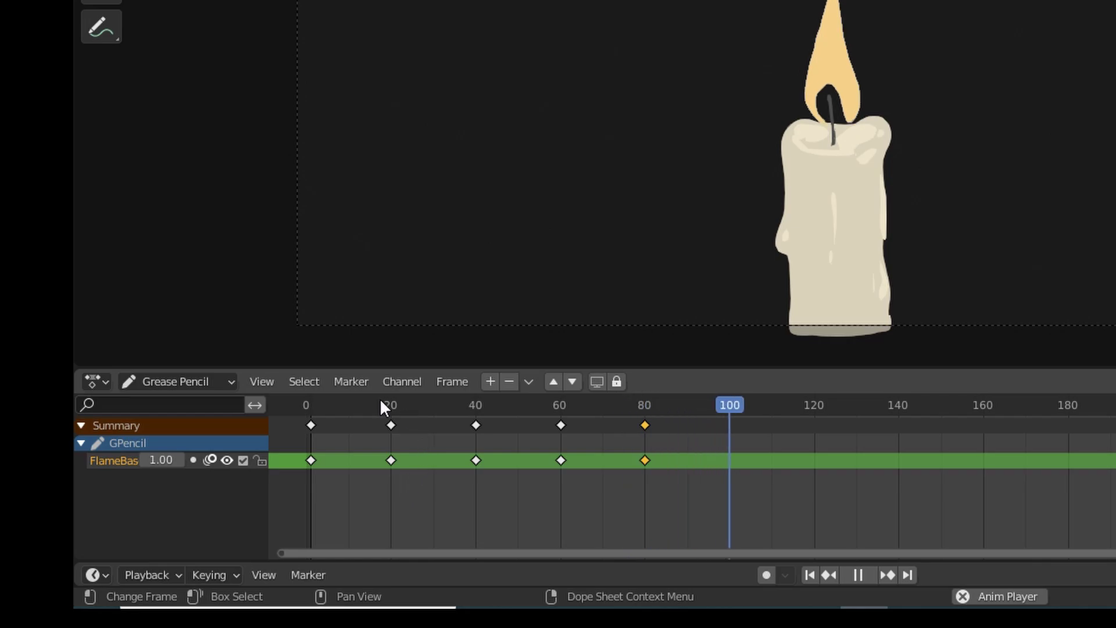
Step: In Edit Mode, interpolate a sequence of in-between flame frames between the keyframes at frames 1 and 20
{"action": "key", "text": "space"}
{"action": "left_click", "coordinate": [368, 406]}
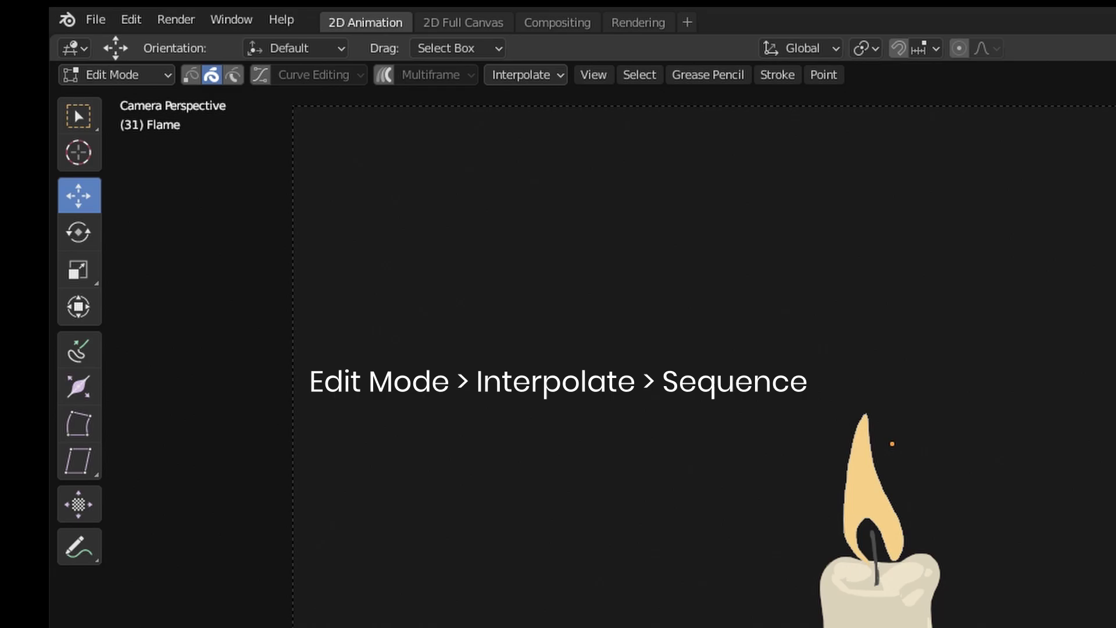
{"action": "left_click", "coordinate": [501, 74]}
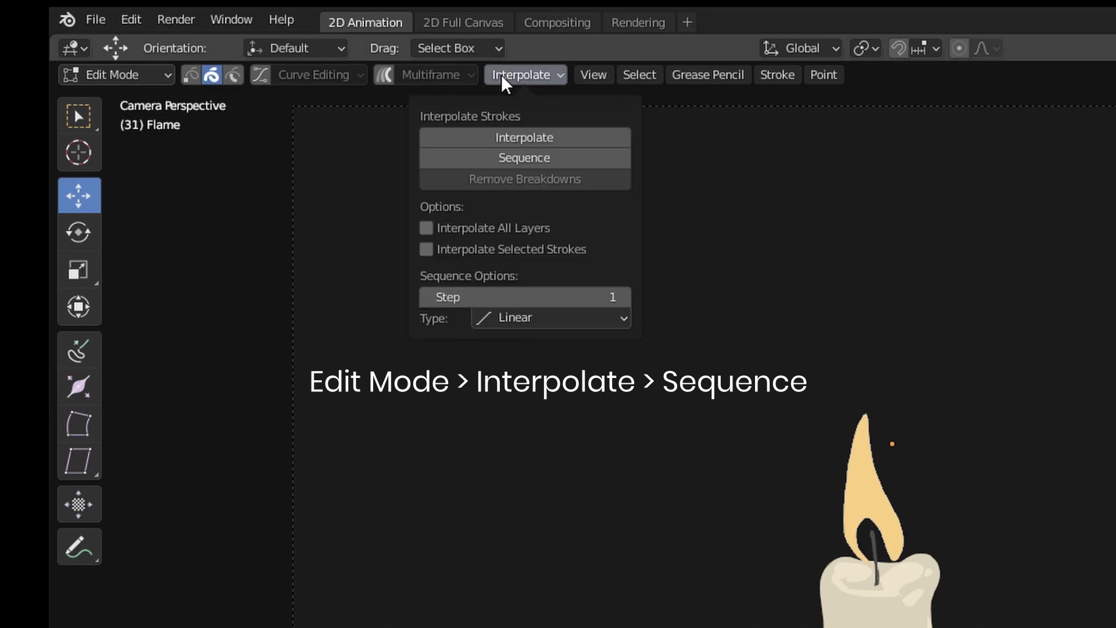
{"action": "left_click", "coordinate": [543, 163]}
{"action": "key", "text": "space"}
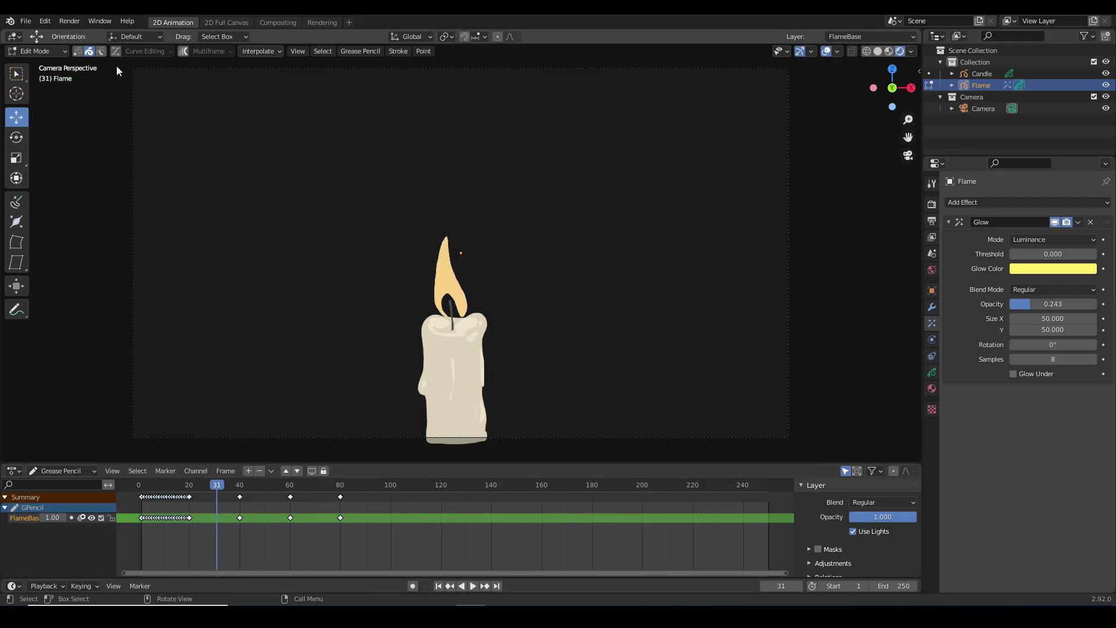
Step: Interpolate a sequence between the flame keyframes at frames 20 and 40 and play the result
{"action": "left_click", "coordinate": [259, 51]}
{"action": "left_click", "coordinate": [268, 97]}
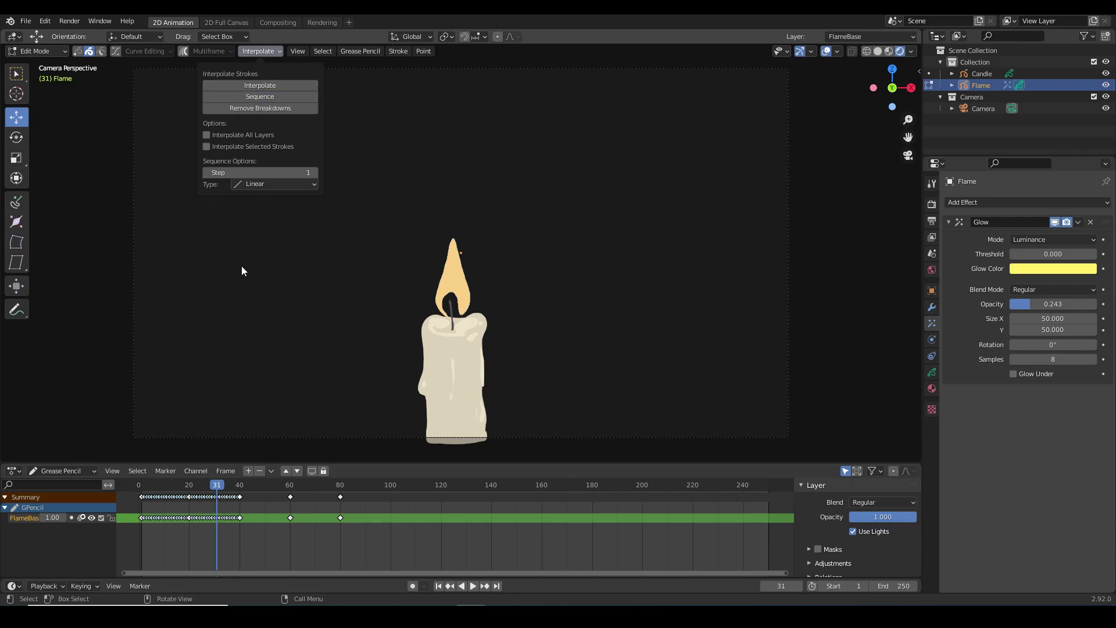
{"action": "key", "text": "shift+Left"}
{"action": "key", "text": "space"}
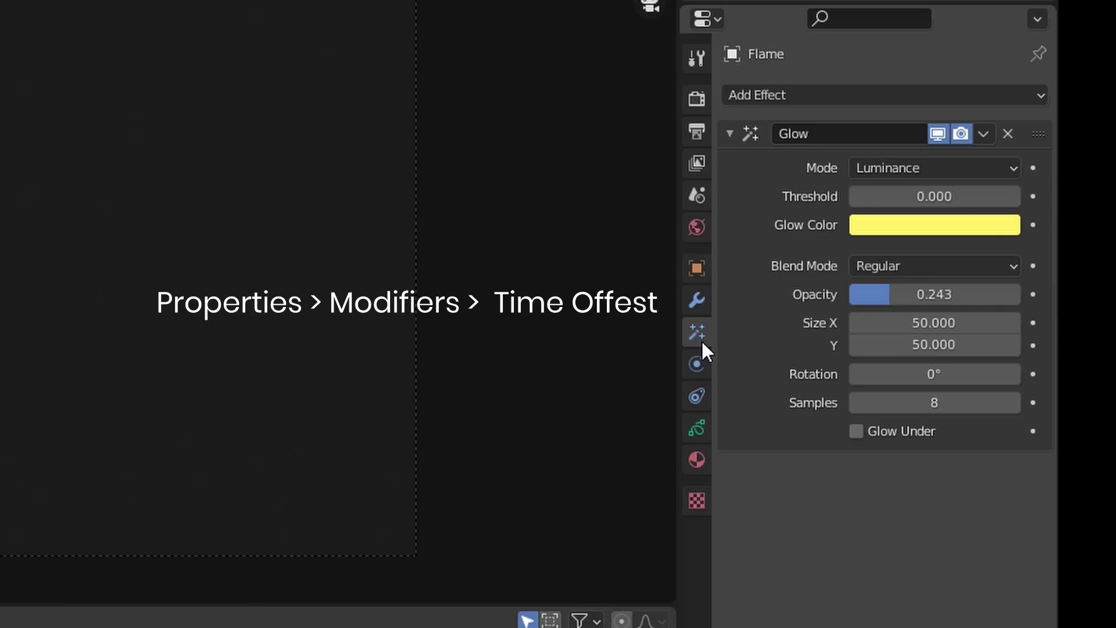
Step: Add a Time Offset modifier to the Flame and enable a custom range from frame 1 to 80
{"action": "left_click", "coordinate": [696, 300]}
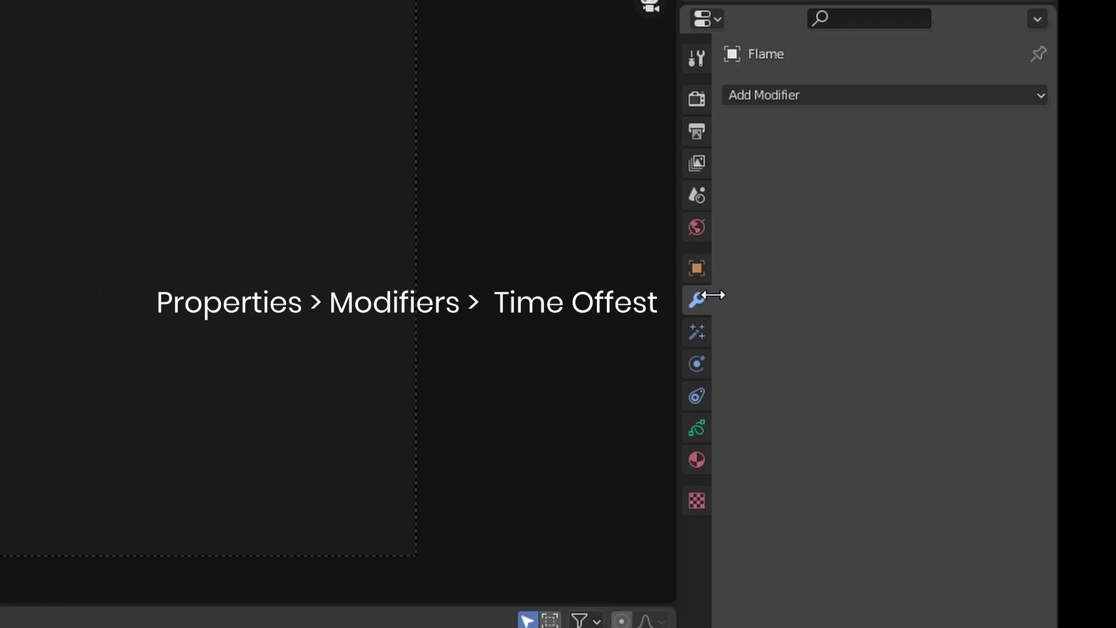
{"action": "left_click", "coordinate": [864, 96]}
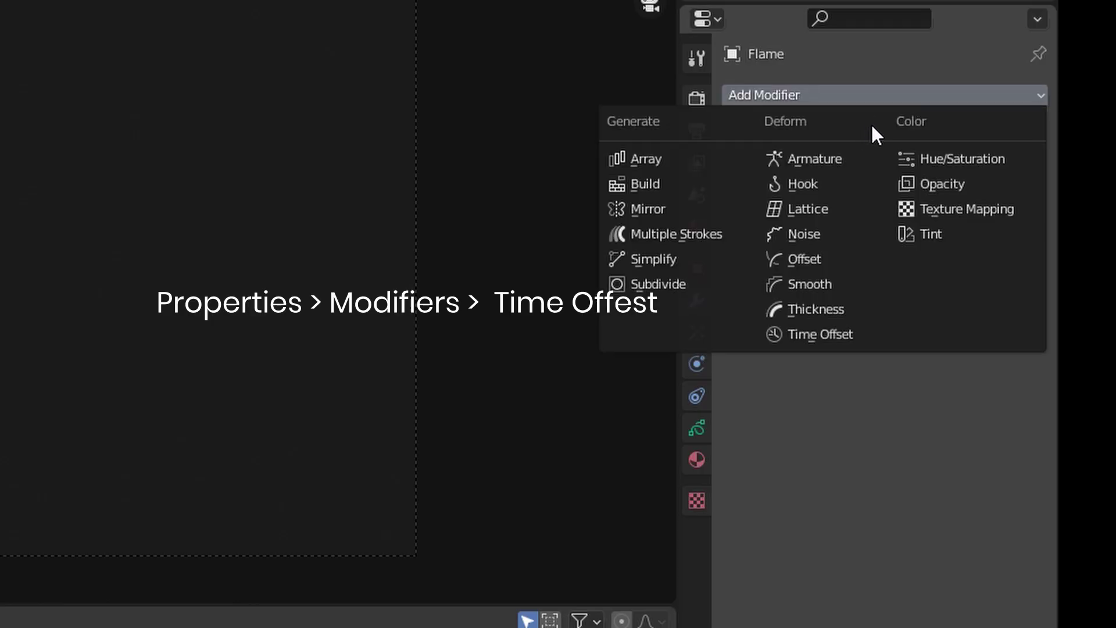
{"action": "left_click", "coordinate": [821, 343]}
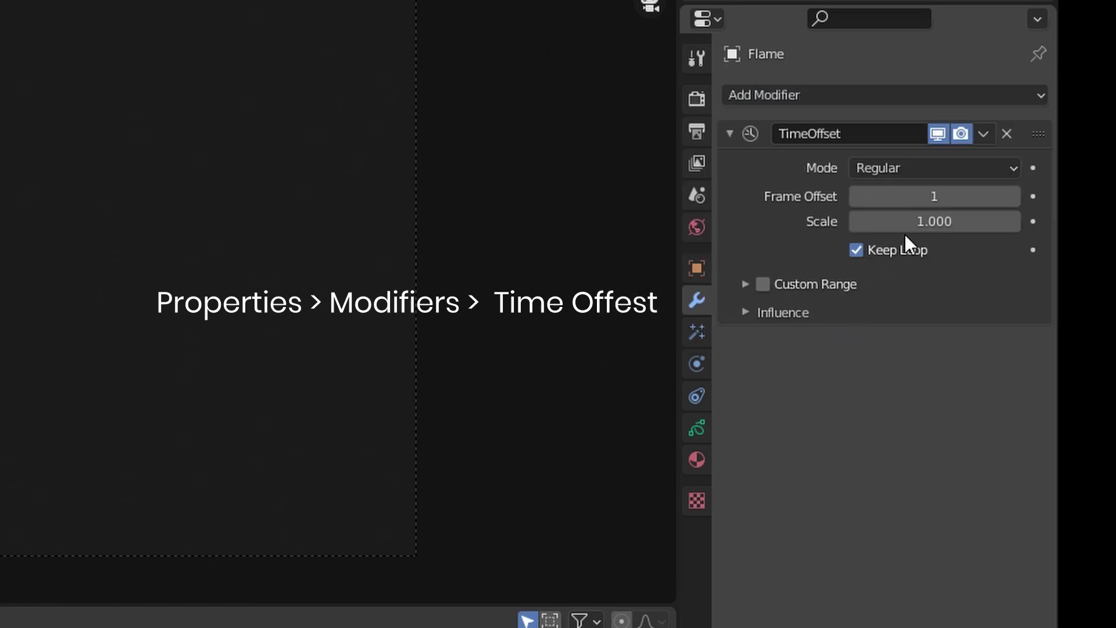
{"action": "left_click", "coordinate": [756, 285]}
{"action": "left_click", "coordinate": [930, 342]}
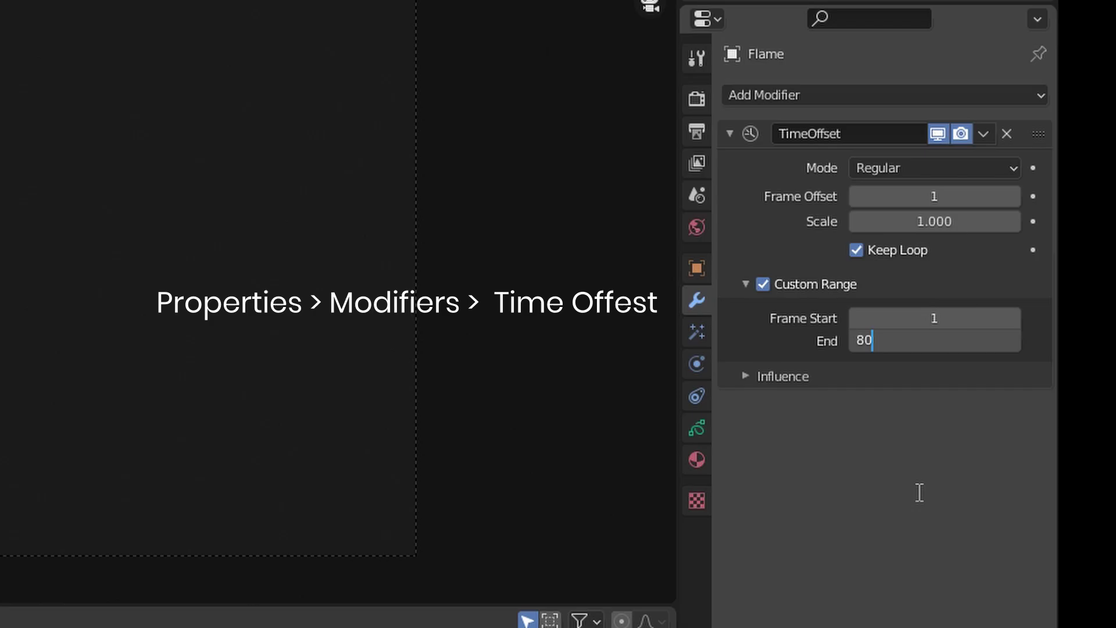
{"action": "key", "text": "Return"}
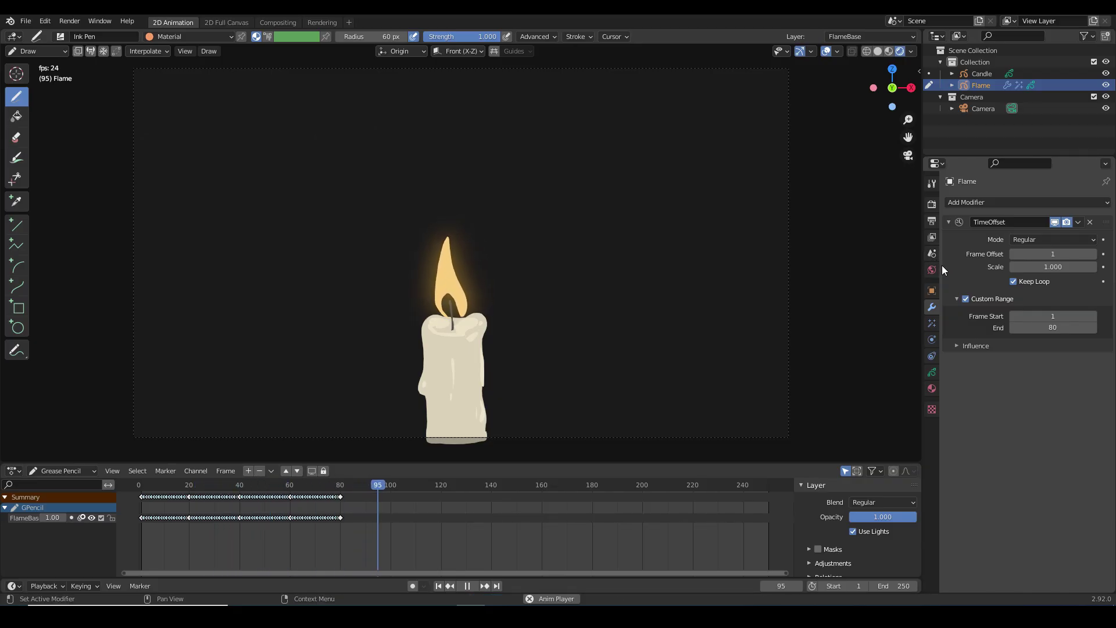
Step: Add a Noise modifier to the Flame with position about 0.14 and strength about 0.46, and raise its noise scale slightly
{"action": "left_click", "coordinate": [1027, 202]}
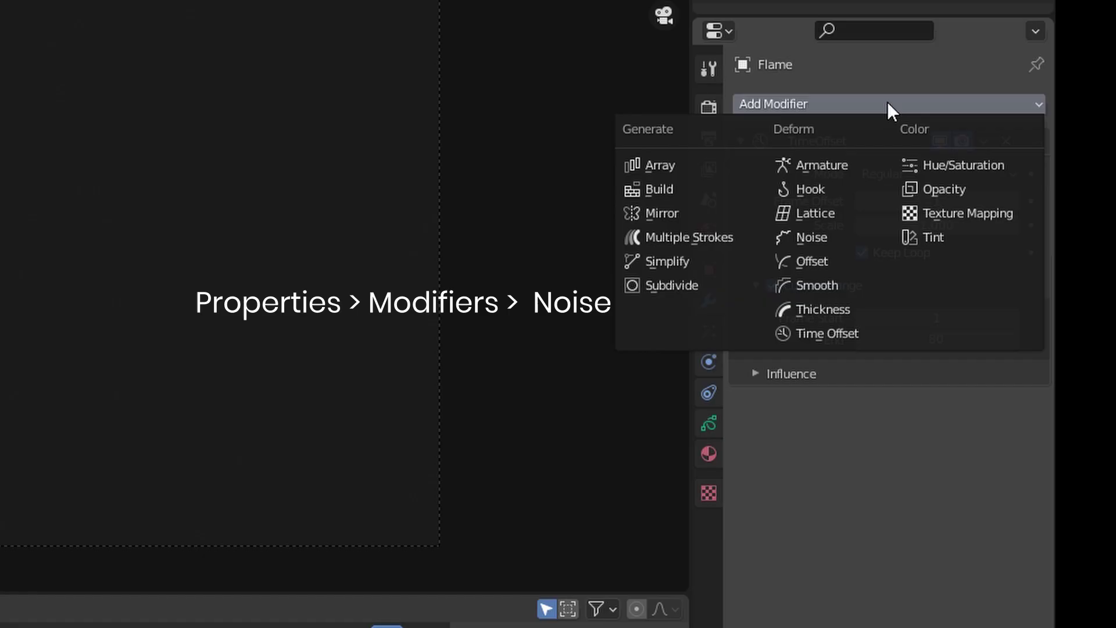
{"action": "left_click", "coordinate": [897, 104]}
{"action": "left_click", "coordinate": [824, 243]}
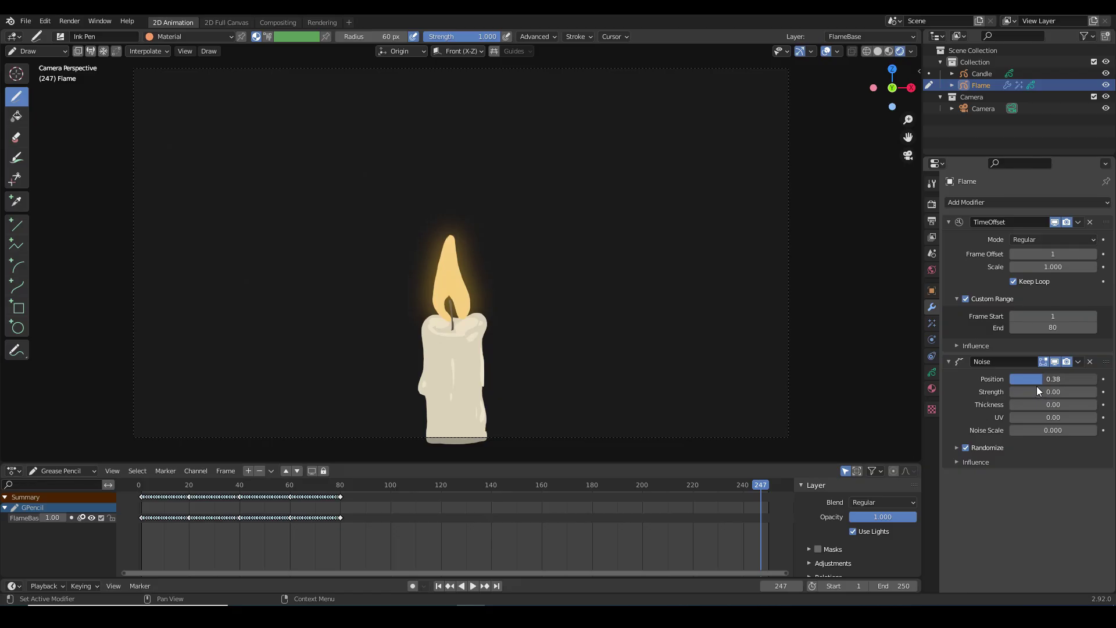
{"action": "key", "text": "space"}
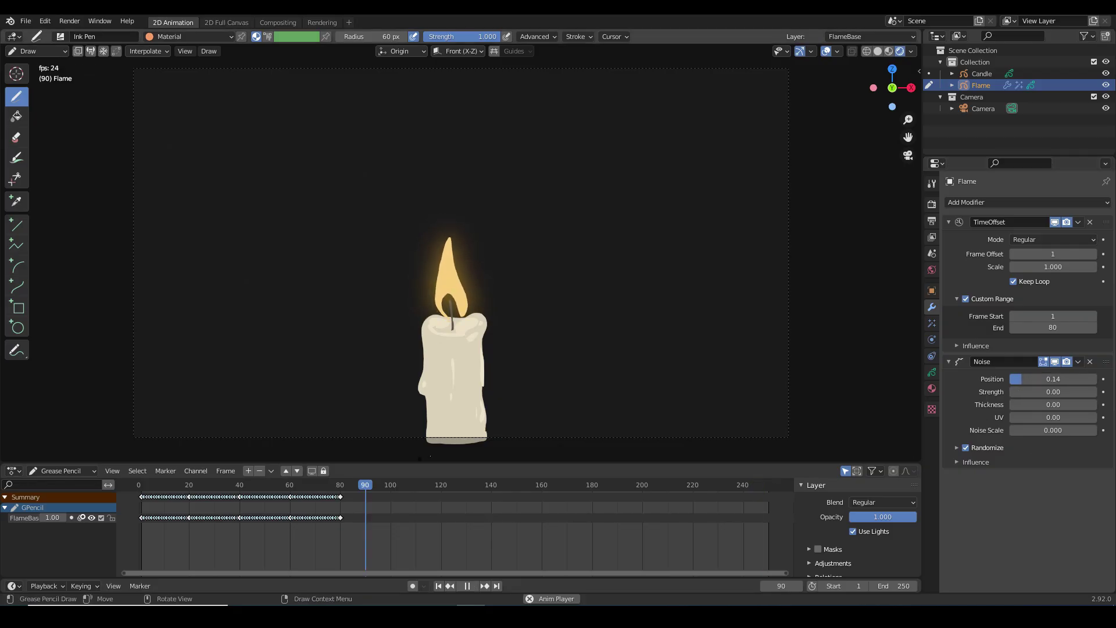
{"action": "key", "text": "space"}
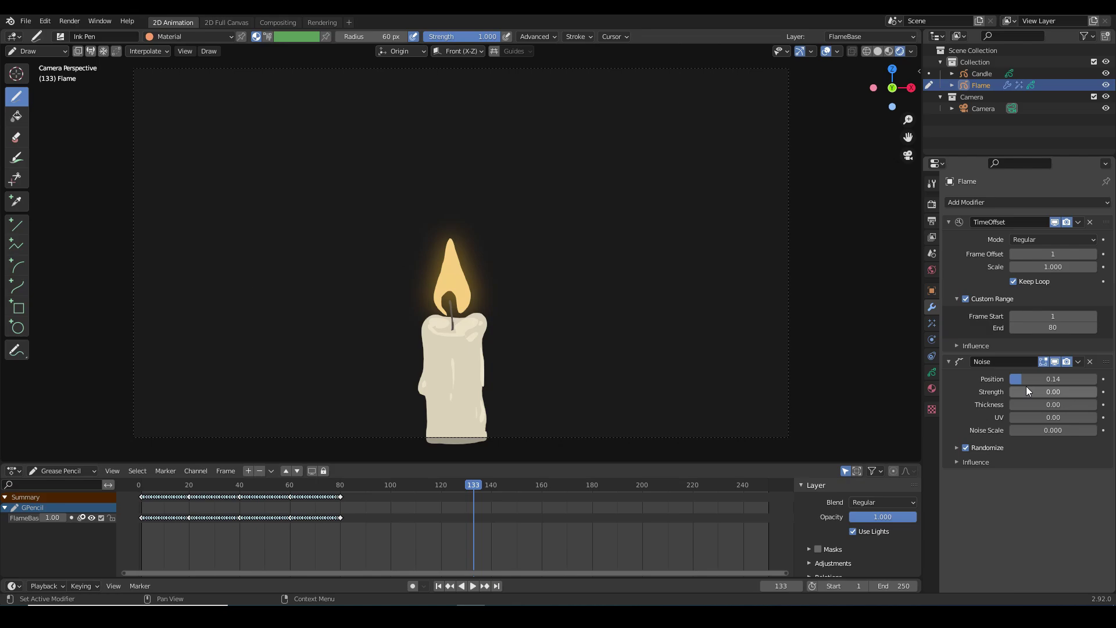
{"action": "left_click_drag", "start_coordinate": [1027, 391], "coordinate": [1063, 400]}
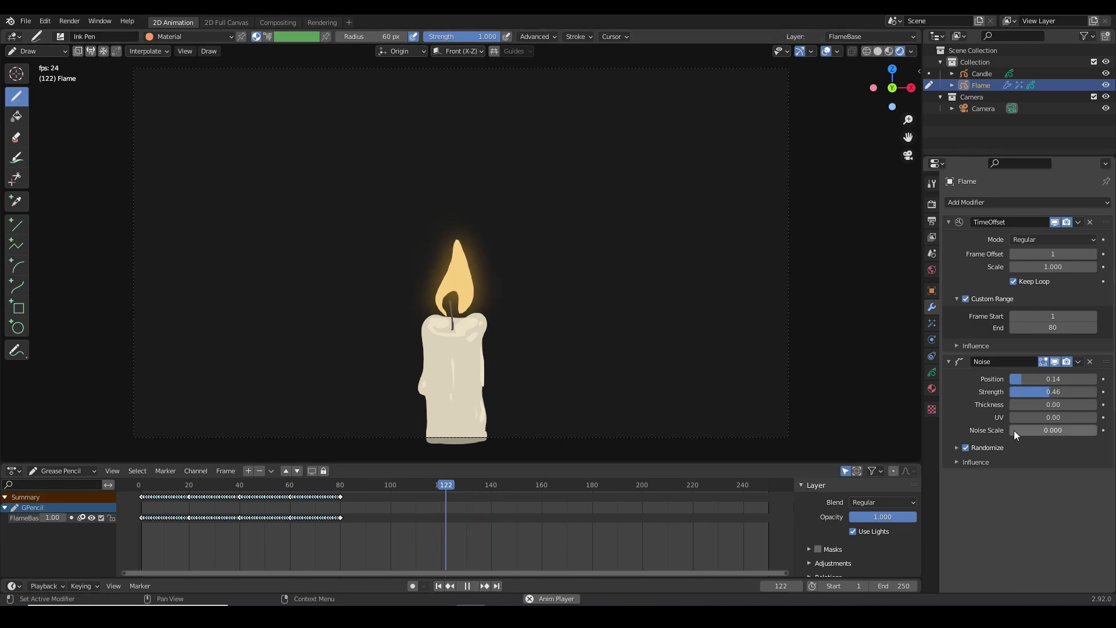
{"action": "left_click_drag", "start_coordinate": [1014, 430], "coordinate": [1030, 431]}
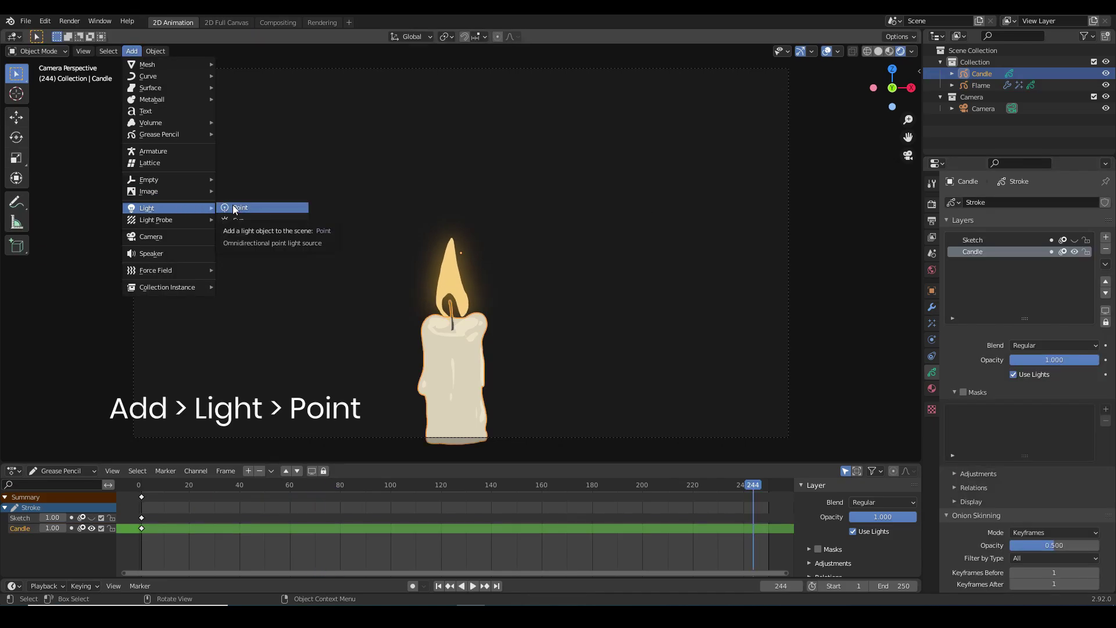
Step: Add a 100 W light-red point light at the centre of the flame and nudge it slightly along the Y axis
{"action": "left_click", "coordinate": [238, 208]}
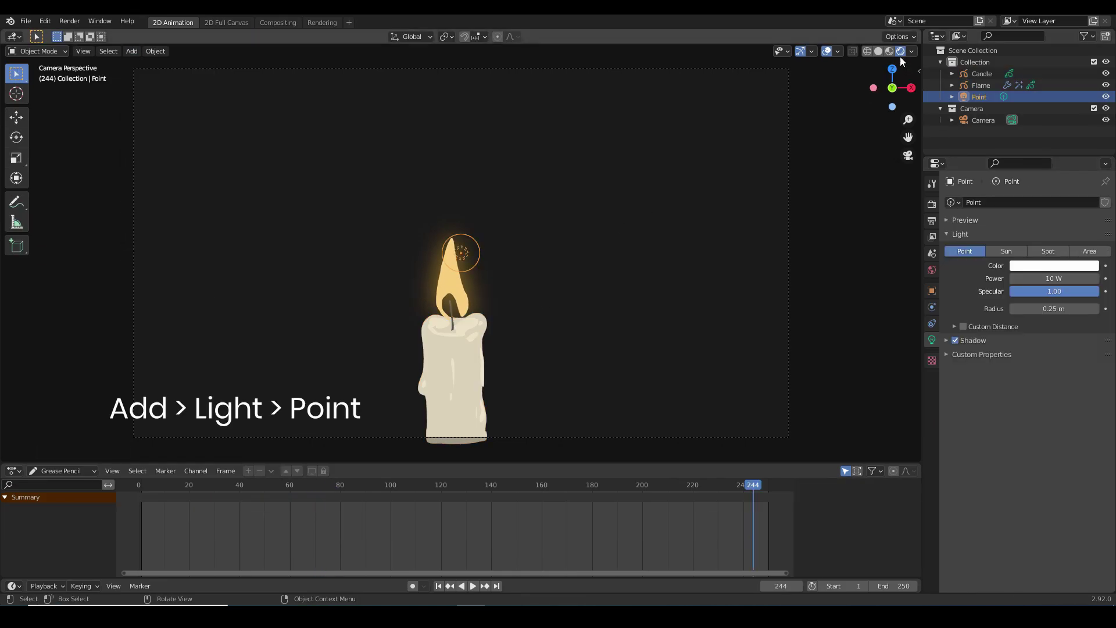
{"action": "key", "text": "shift+space"}
{"action": "key", "text": "g"}
{"action": "left_click_drag", "start_coordinate": [496, 281], "coordinate": [451, 242]}
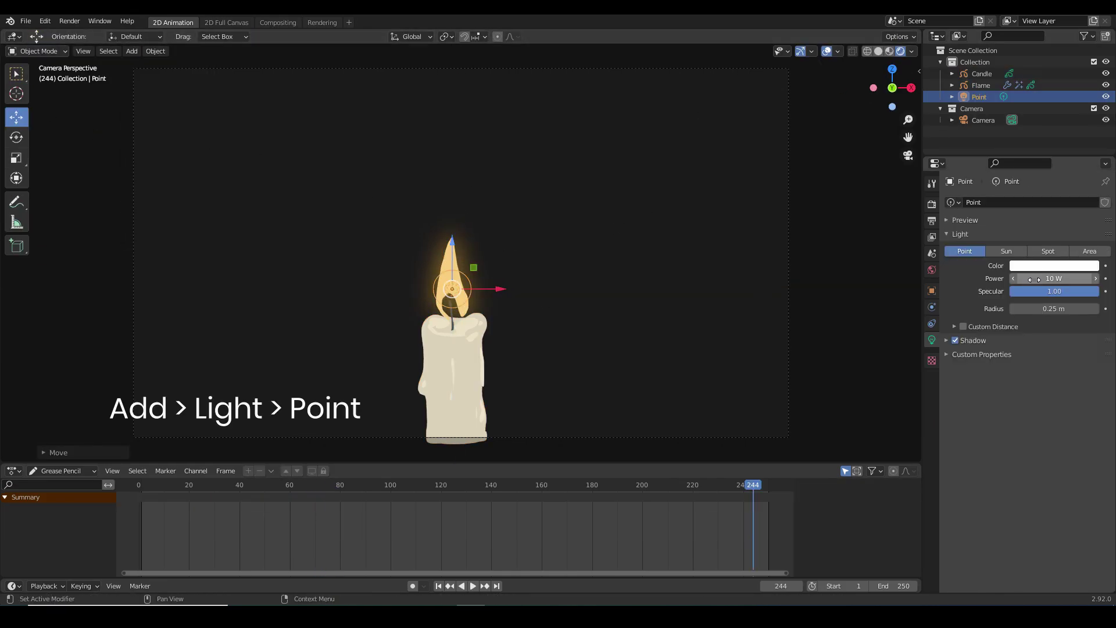
{"action": "middle_click_drag", "start_coordinate": [640, 384], "coordinate": [423, 275]}
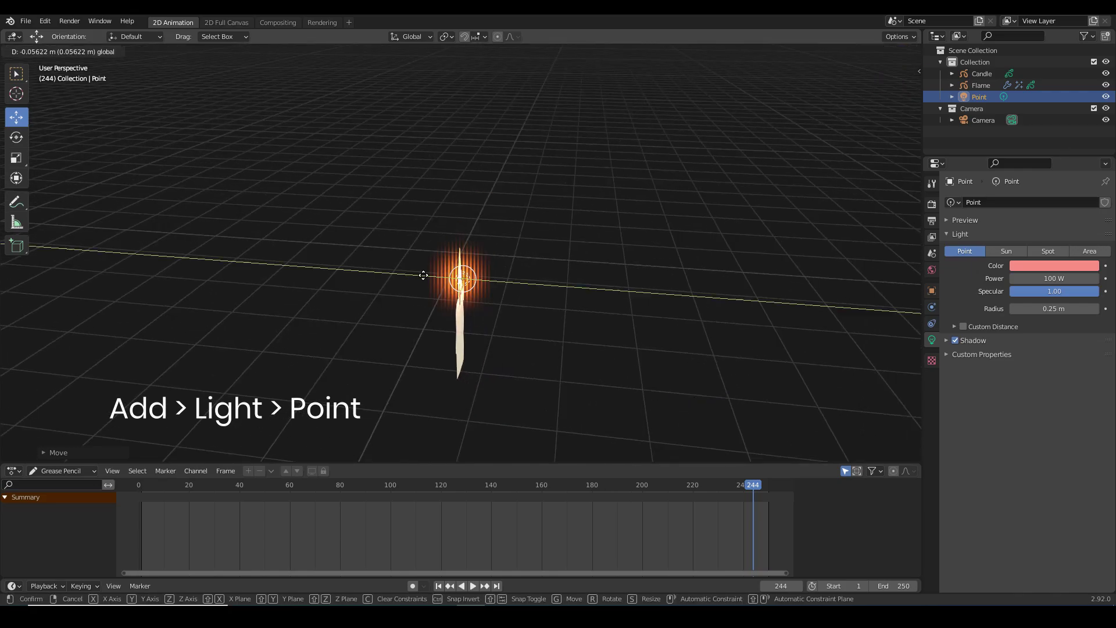
{"action": "left_click", "coordinate": [421, 275]}
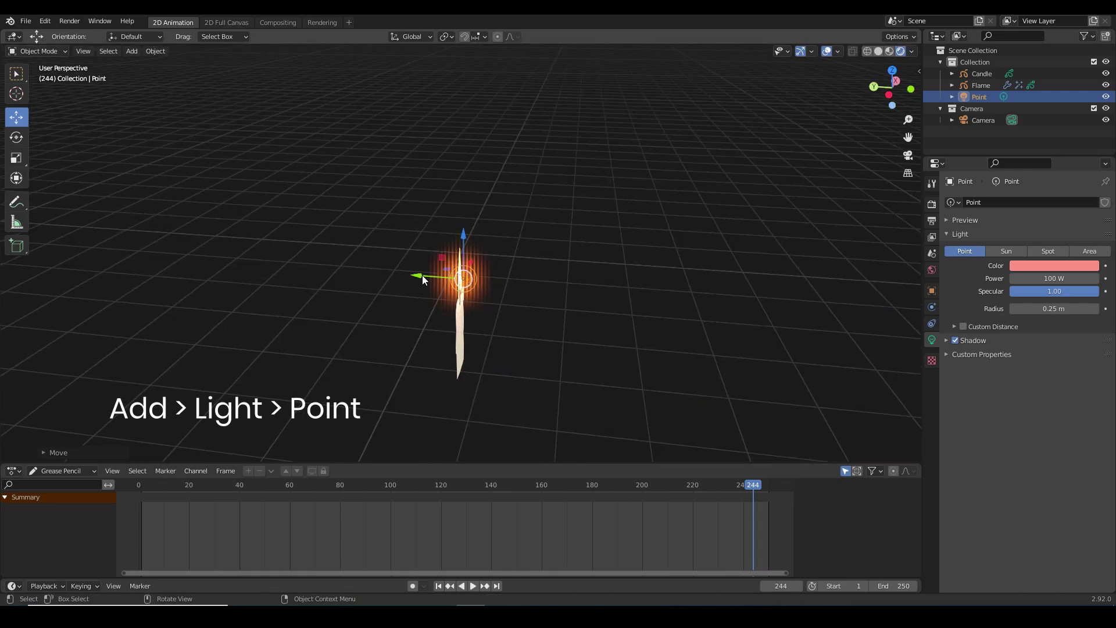
Step: Set the point light to a light orange at 10 W, move it slightly along the Y axis, and return to the camera view
{"action": "left_click", "coordinate": [908, 156]}
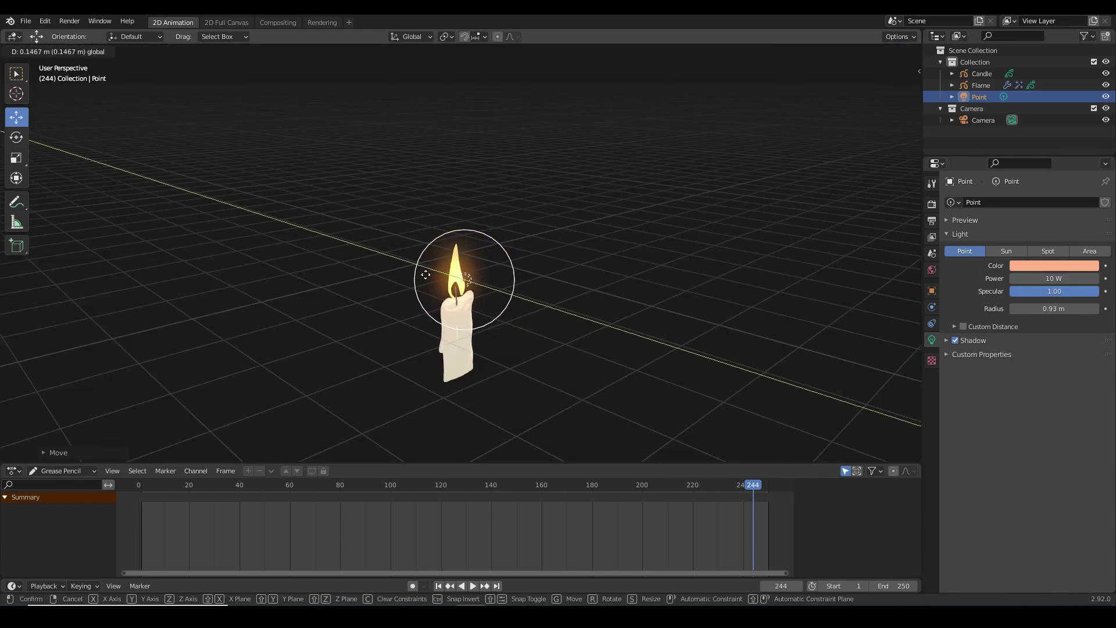
{"action": "key", "text": "KP_0"}
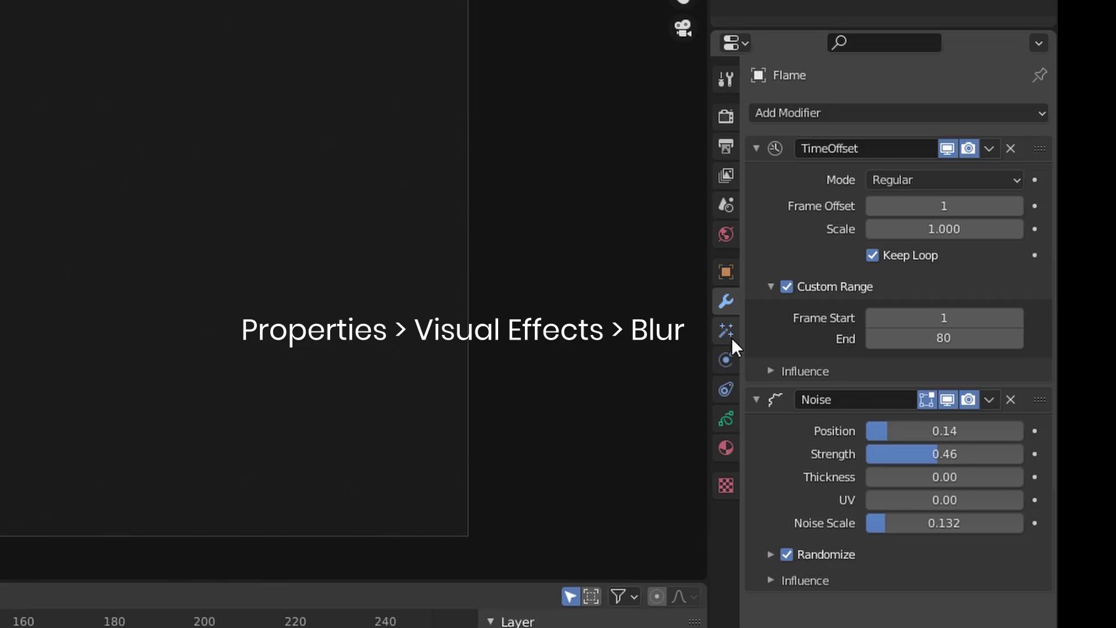
Step: Add a Blur visual effect to the Flame alongside its existing Glow effect
{"action": "left_click", "coordinate": [727, 330]}
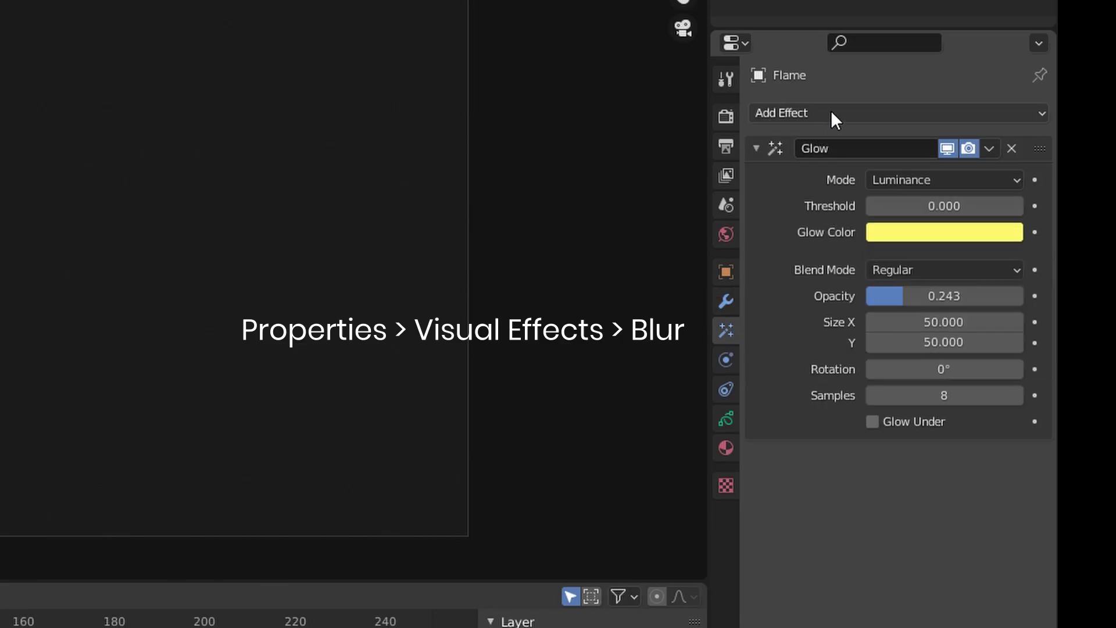
{"action": "left_click", "coordinate": [831, 112]}
{"action": "left_click", "coordinate": [826, 139]}
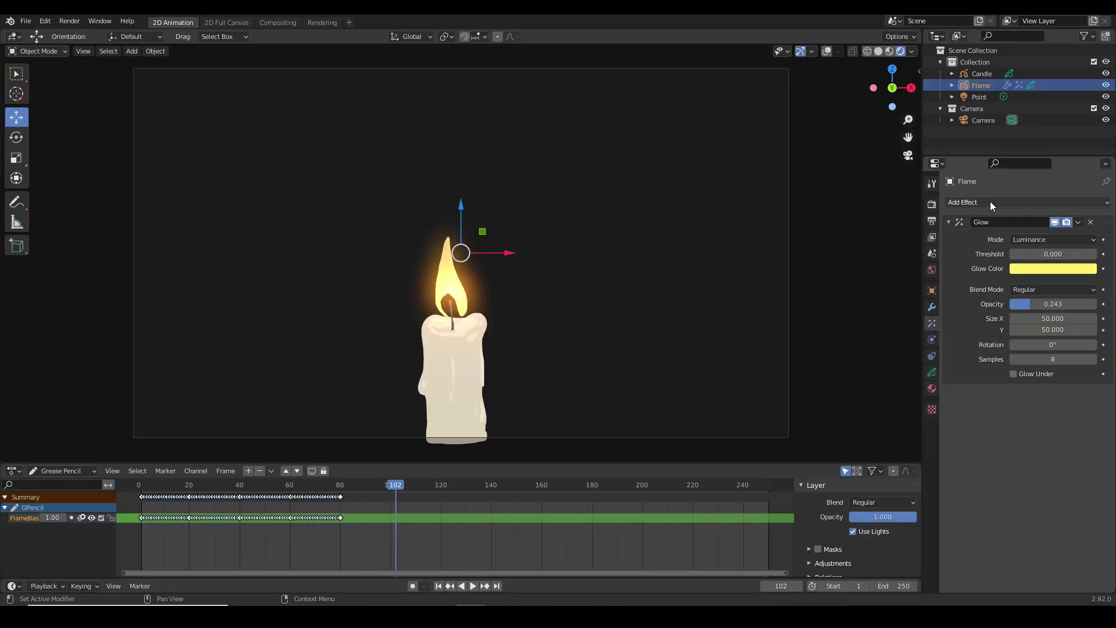
{"action": "left_click", "coordinate": [989, 201]}
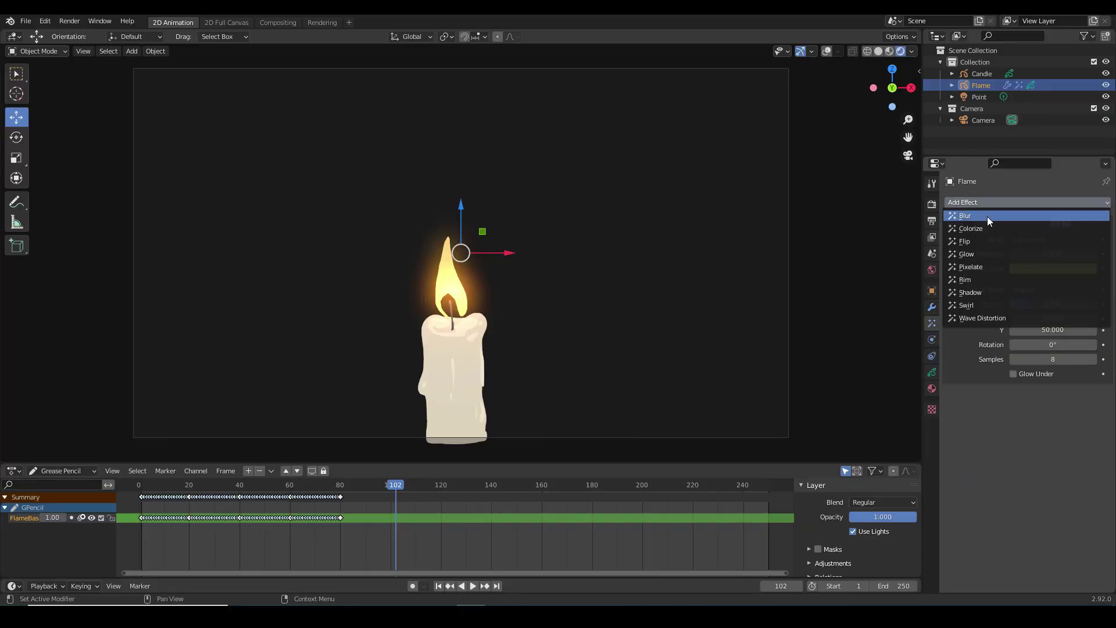
{"action": "left_click", "coordinate": [986, 216]}
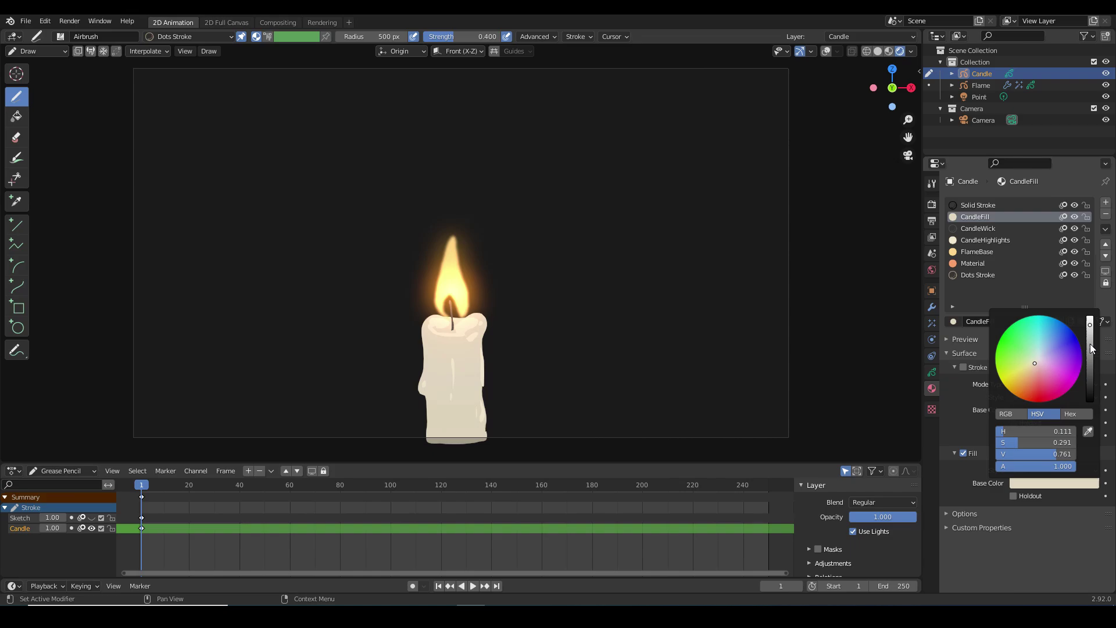
Step: Recolour the Candle's fill materials: CandleFill to muted blue, CandleHighlights to violet-blue, and FlameBase to green
{"action": "left_click", "coordinate": [1052, 346]}
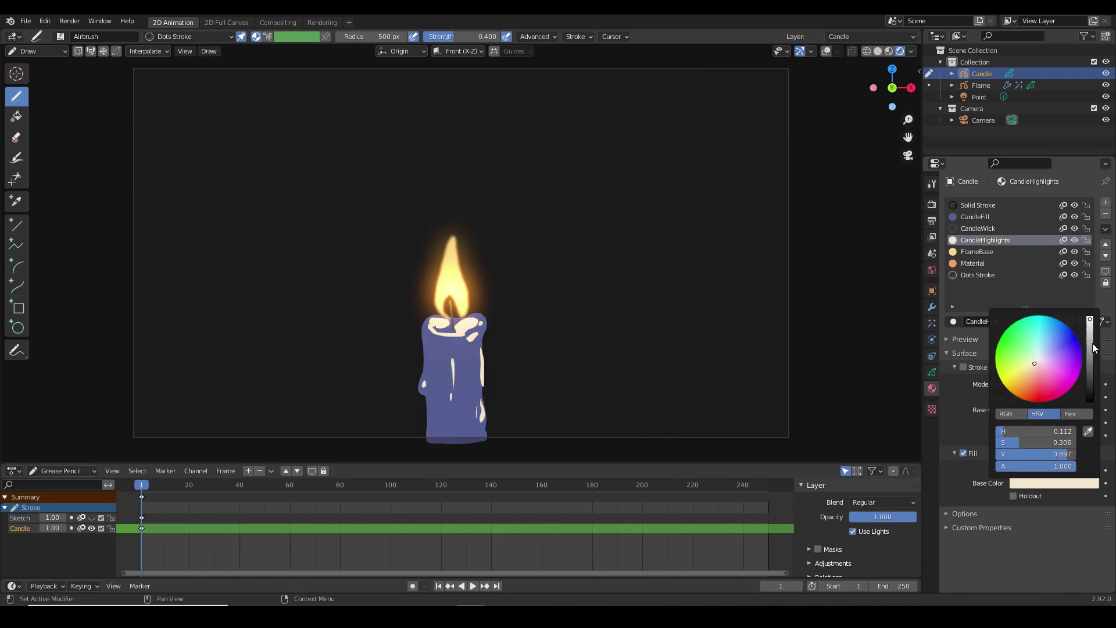
{"action": "left_click", "coordinate": [1047, 357]}
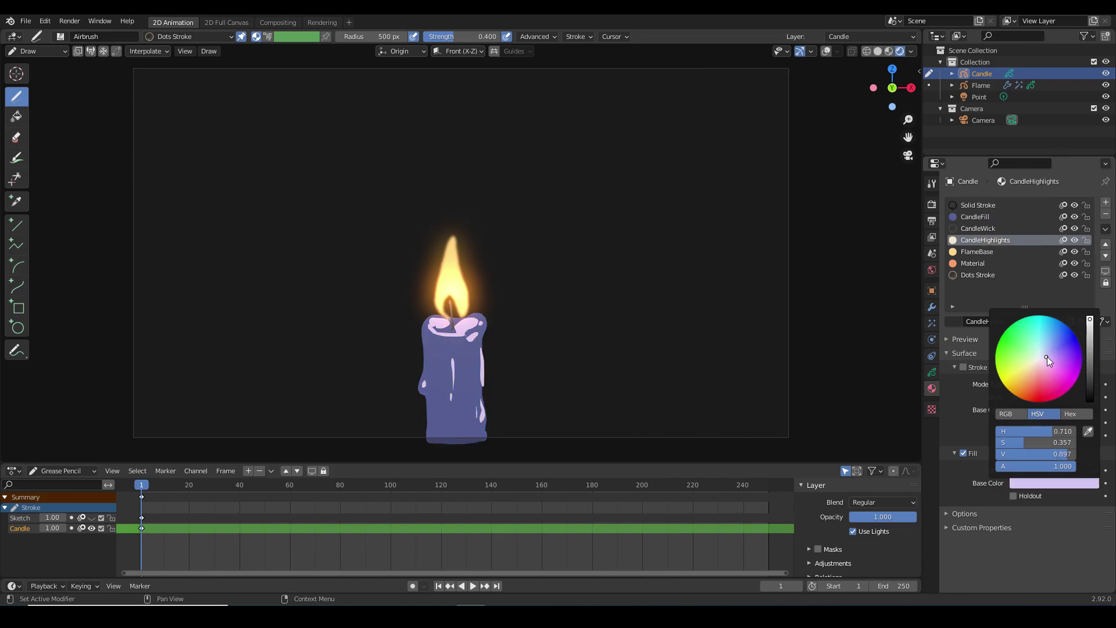
{"action": "left_click", "coordinate": [1052, 353]}
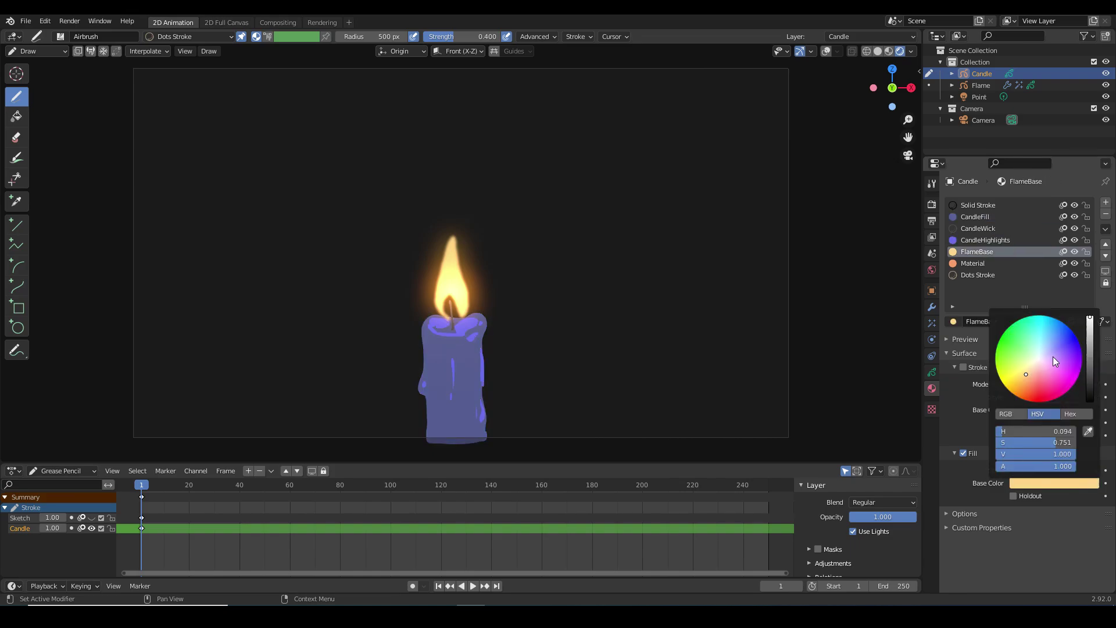
{"action": "left_click", "coordinate": [1018, 343]}
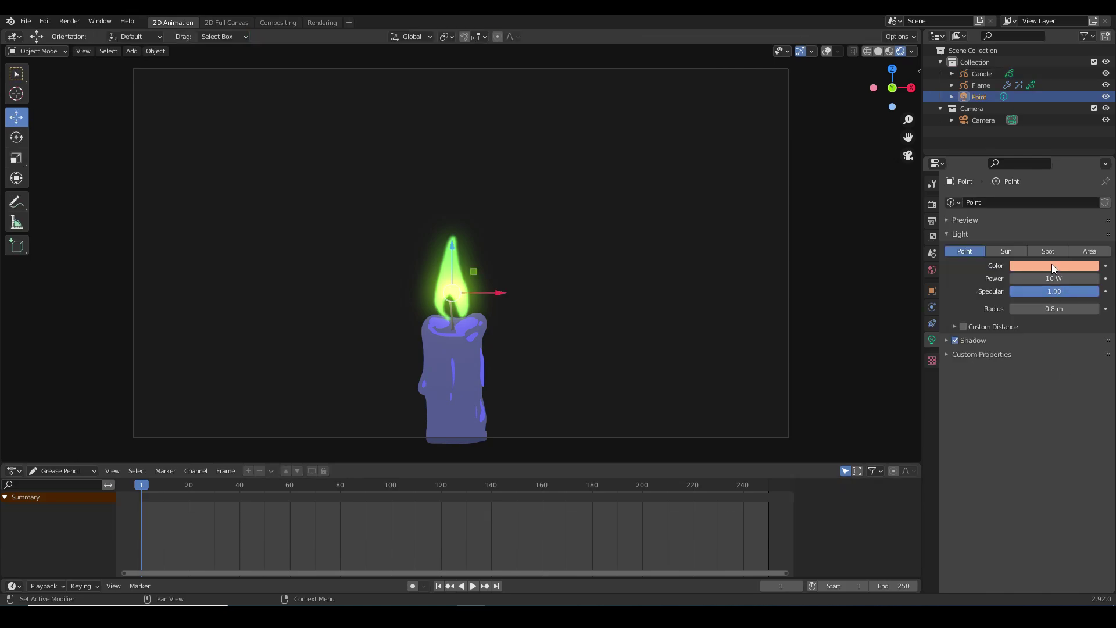
Step: Change the point light's colour to light green to match the flame and play the animation
{"action": "left_click", "coordinate": [1051, 265]}
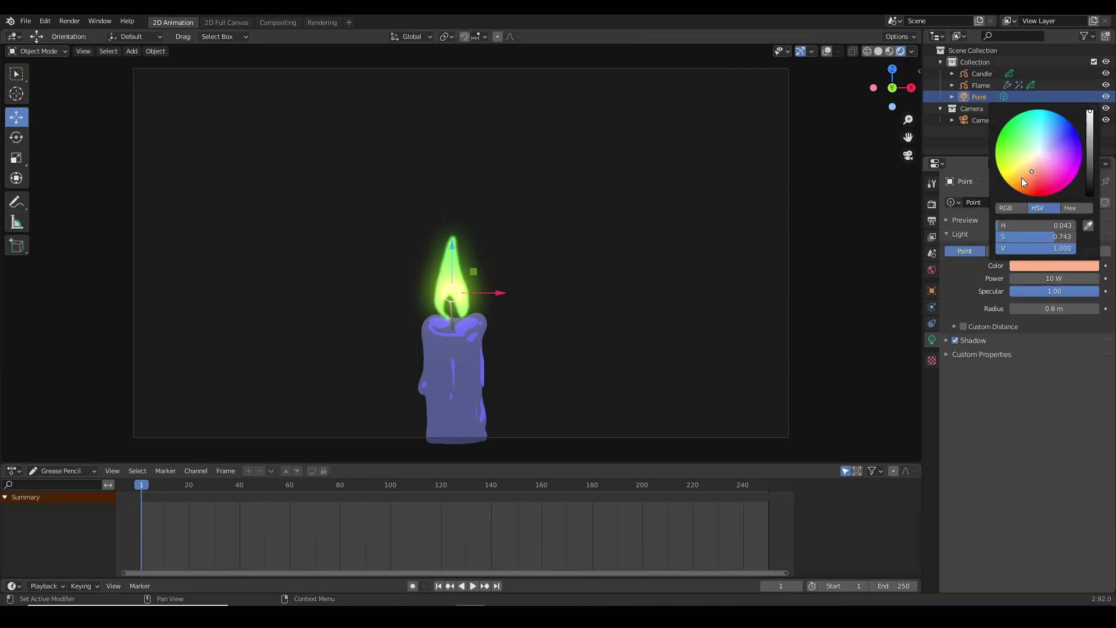
{"action": "left_click_drag", "start_coordinate": [1034, 167], "coordinate": [1029, 139]}
{"action": "key", "text": "space"}
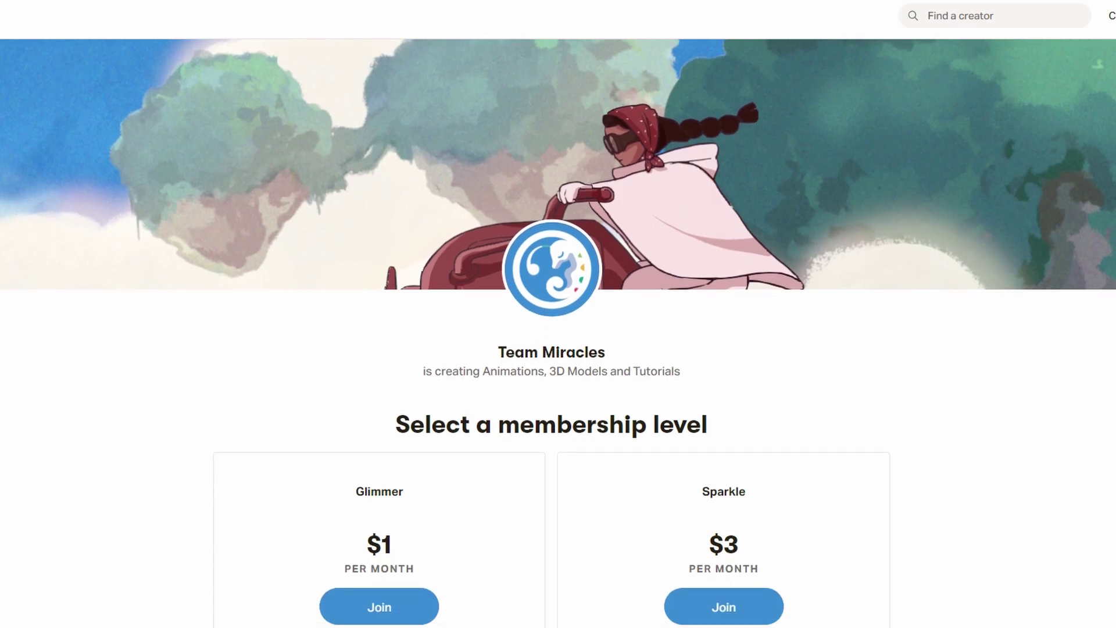
Step: Switch to the Team Miracles Patreon page and look through its membership levels, About section and recent posts
{"action": "scroll", "coordinate": [558, 333], "scroll_direction": "down", "scroll_amount": 4}
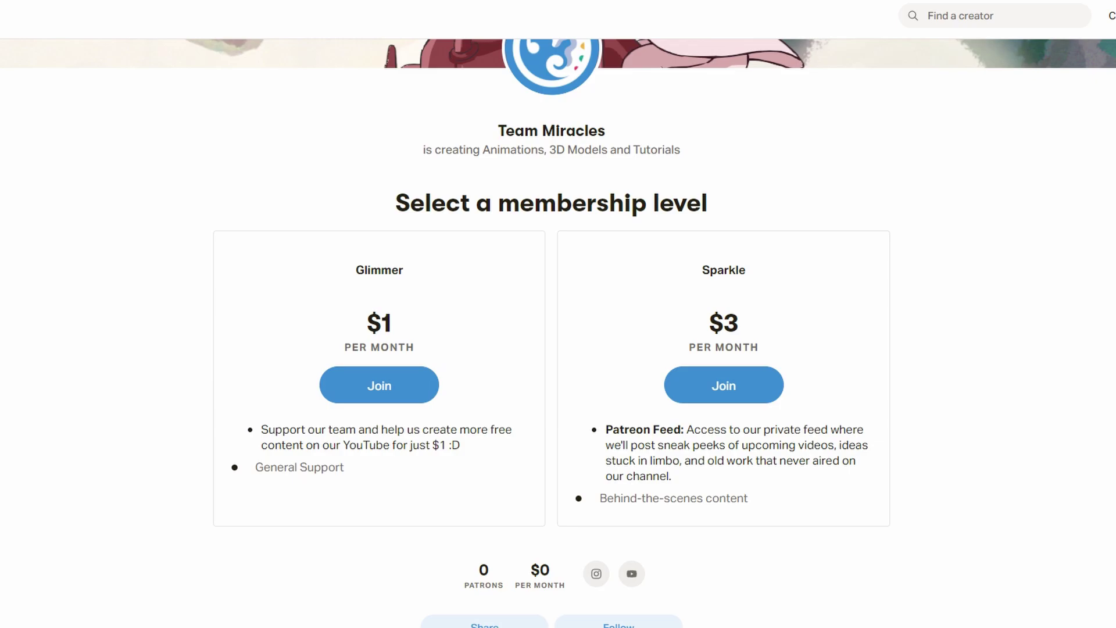
{"action": "scroll", "coordinate": [558, 333], "scroll_direction": "down", "scroll_amount": 10}
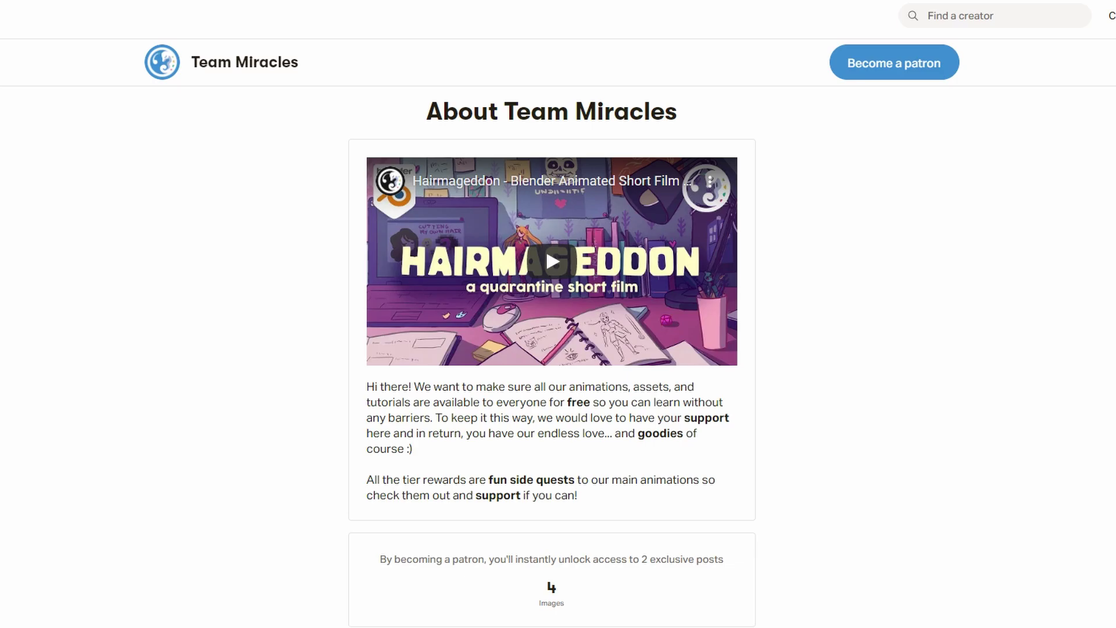
{"action": "scroll", "coordinate": [558, 333], "scroll_direction": "down", "scroll_amount": 13}
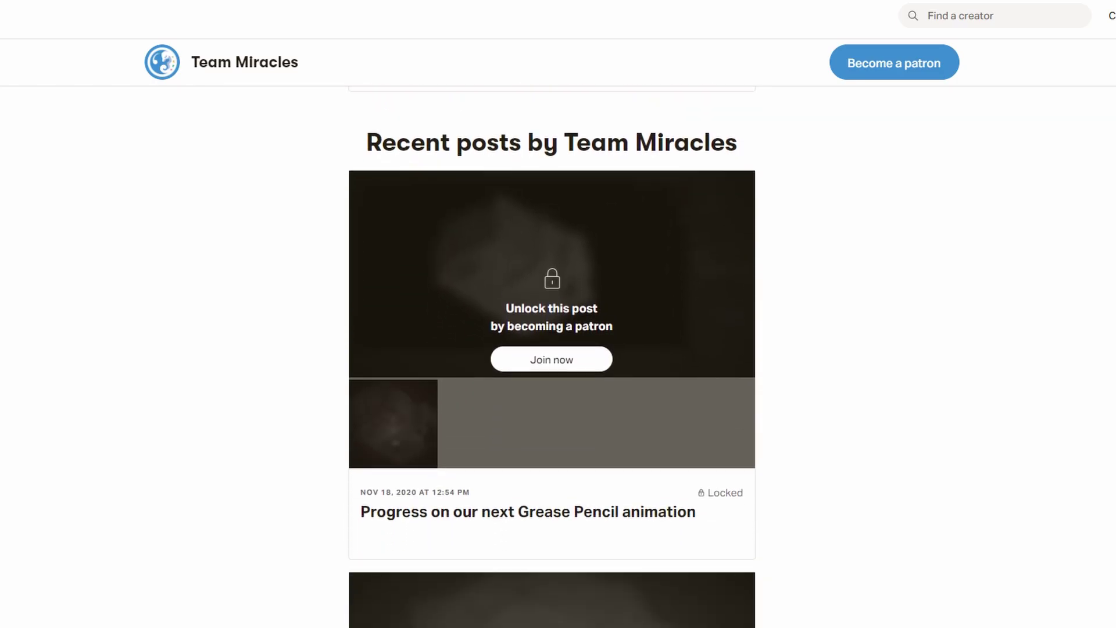
{"action": "scroll", "coordinate": [558, 333], "scroll_direction": "down", "scroll_amount": 5}
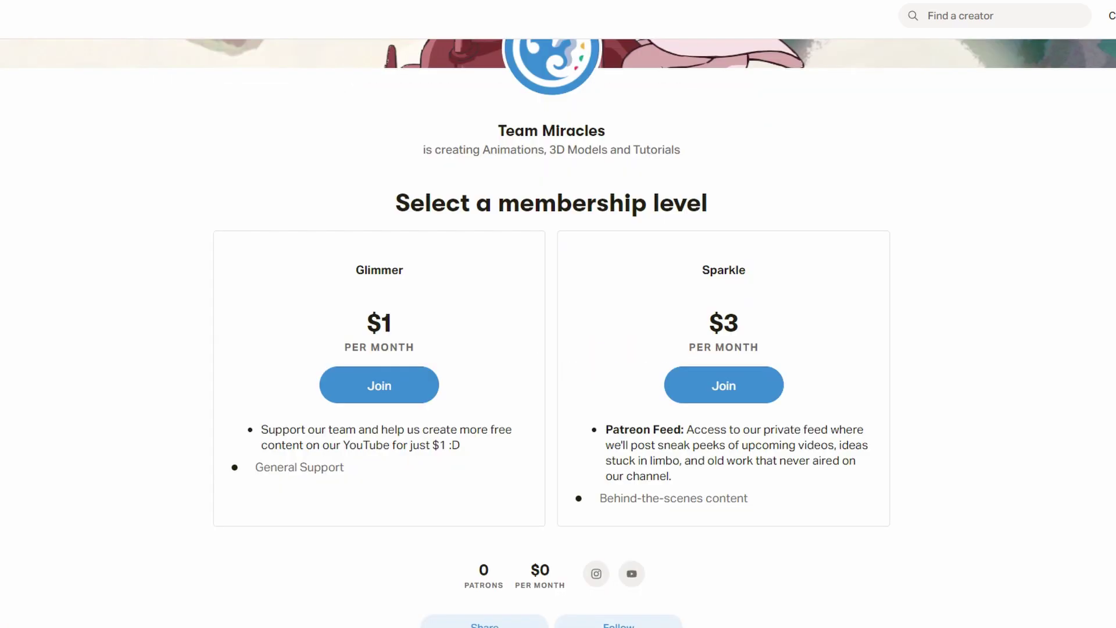